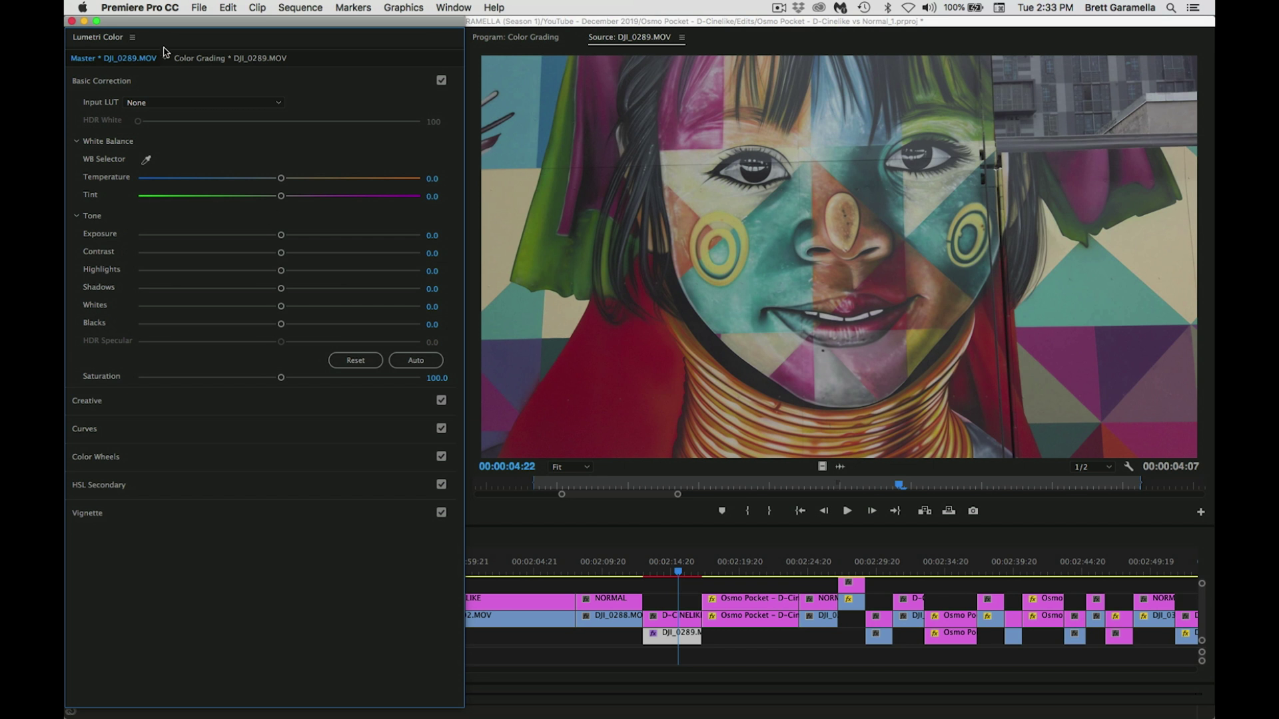
# Step: Compare the ungraded master of DJI_0289.MOV with its Color Grading version, examining the Basic Correction white balance and tone values
pyautogui.click(216, 60)
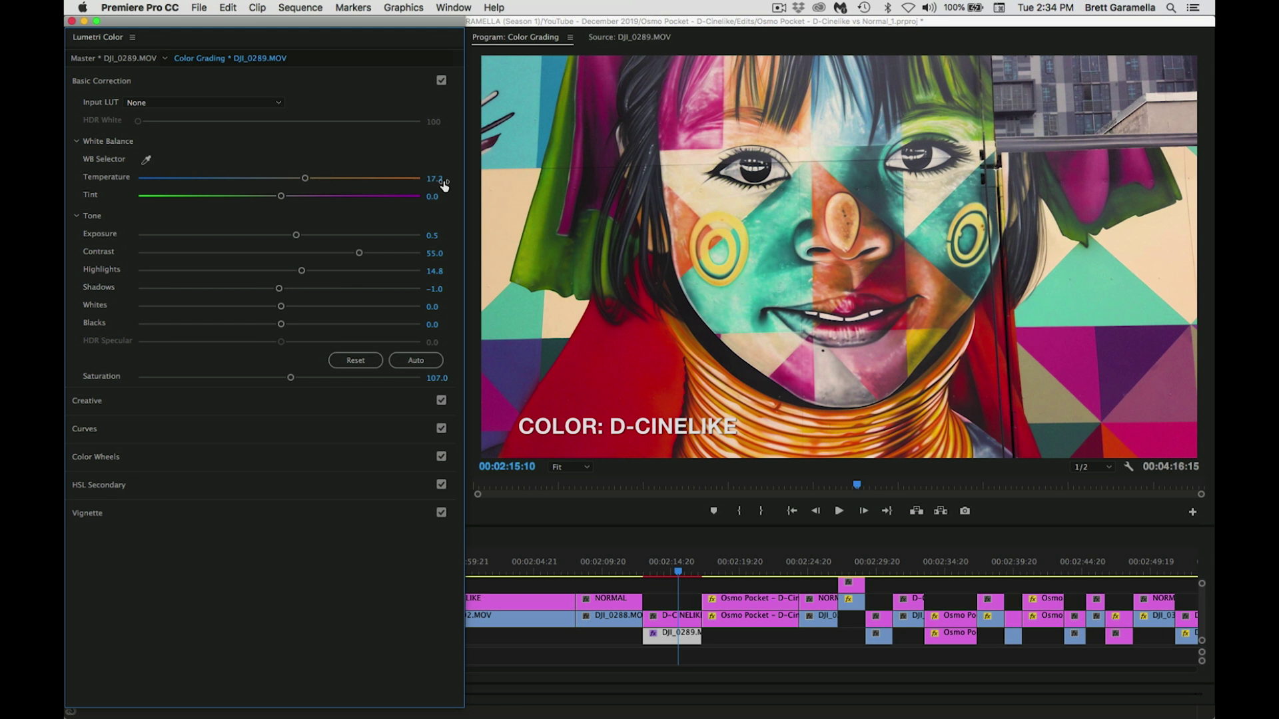
pyautogui.click(133, 59)
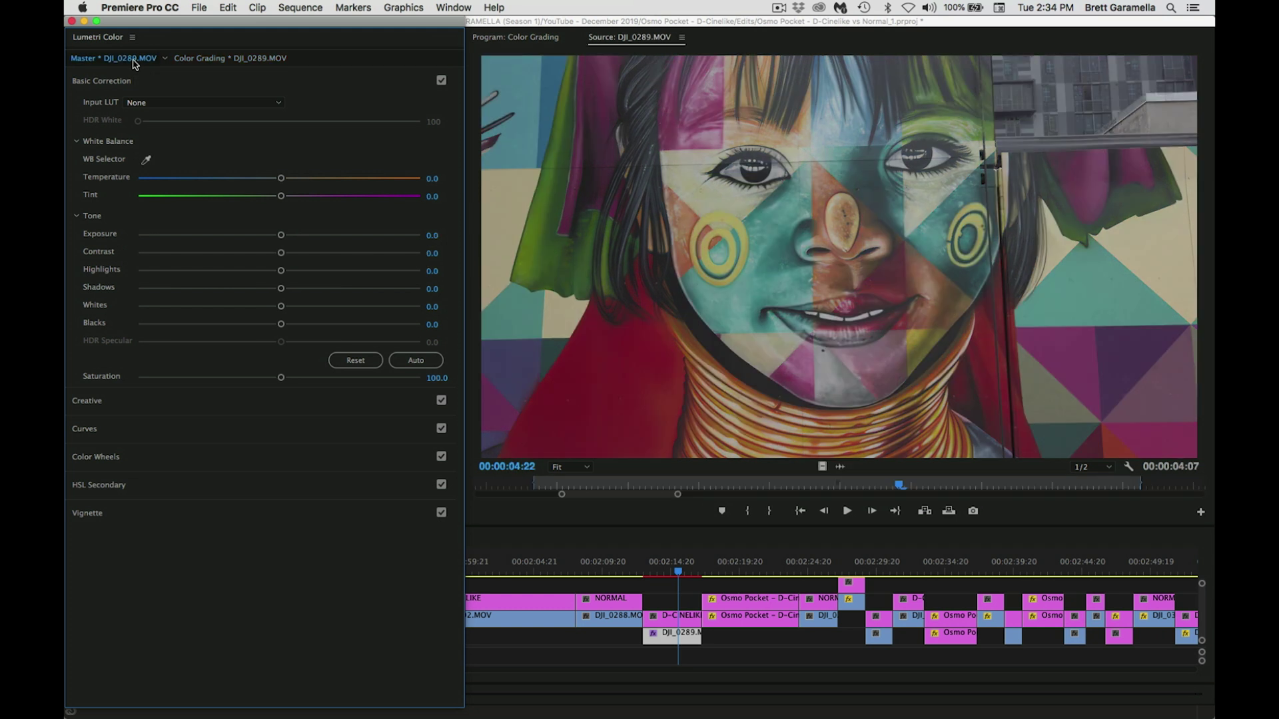
pyautogui.click(232, 60)
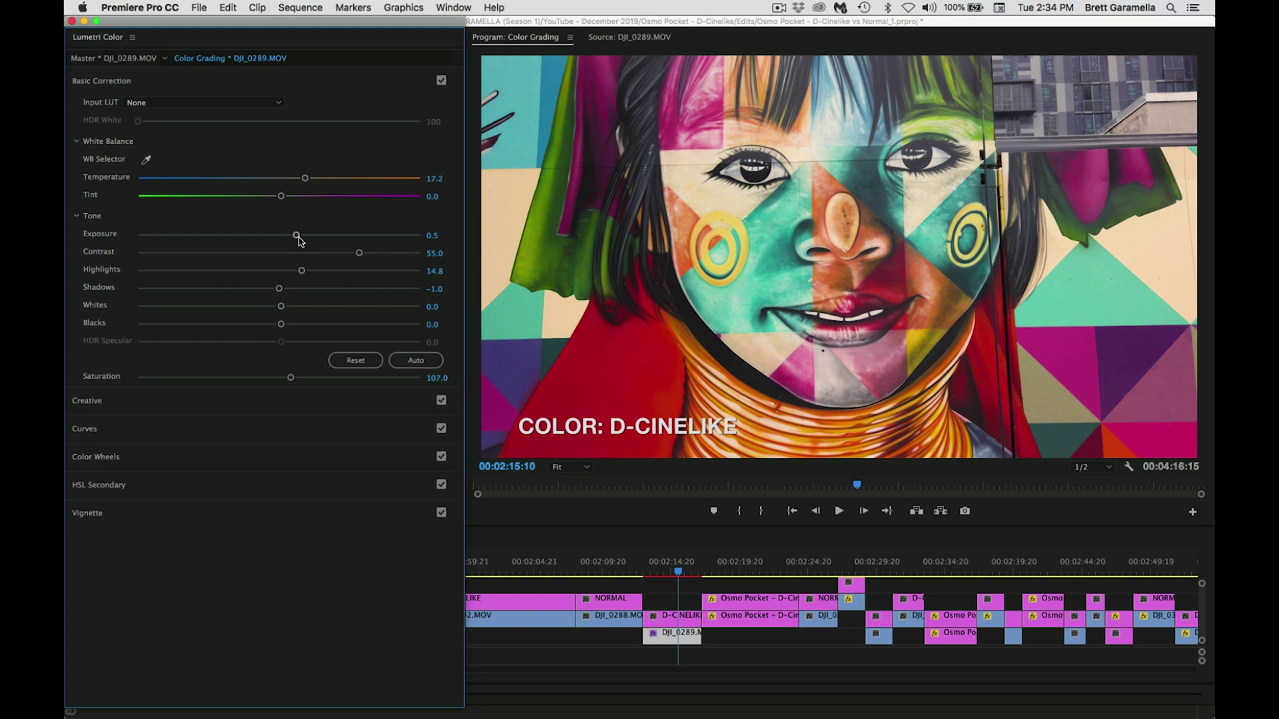
pyautogui.click(145, 60)
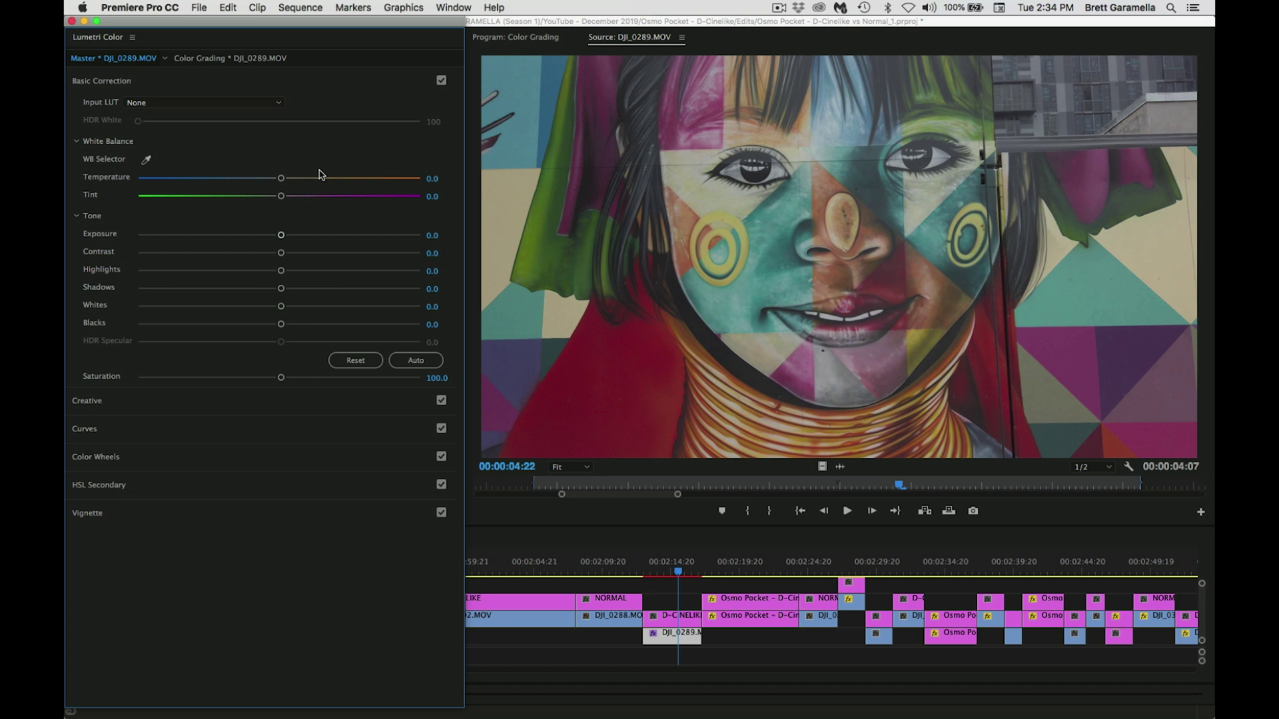
pyautogui.click(211, 60)
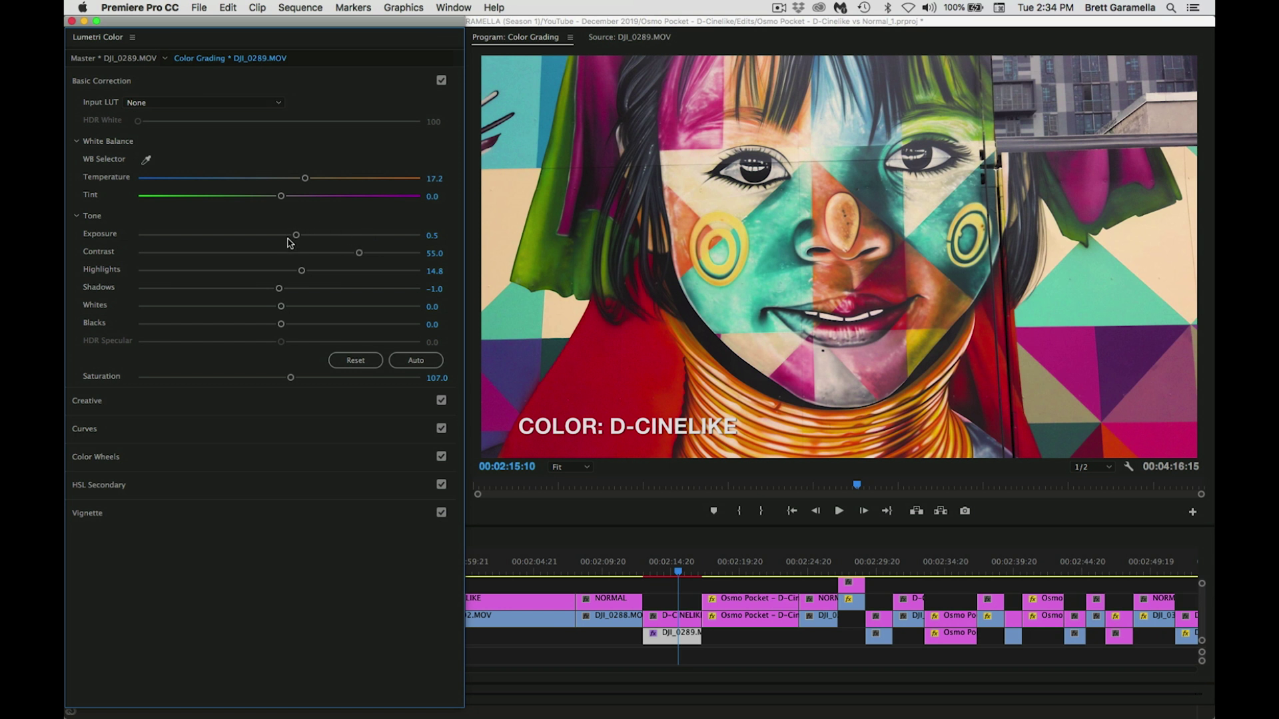
# Step: Inspect the graded clip's RGB curve alongside its Basic Correction contrast and tone settings
pyautogui.click(225, 433)
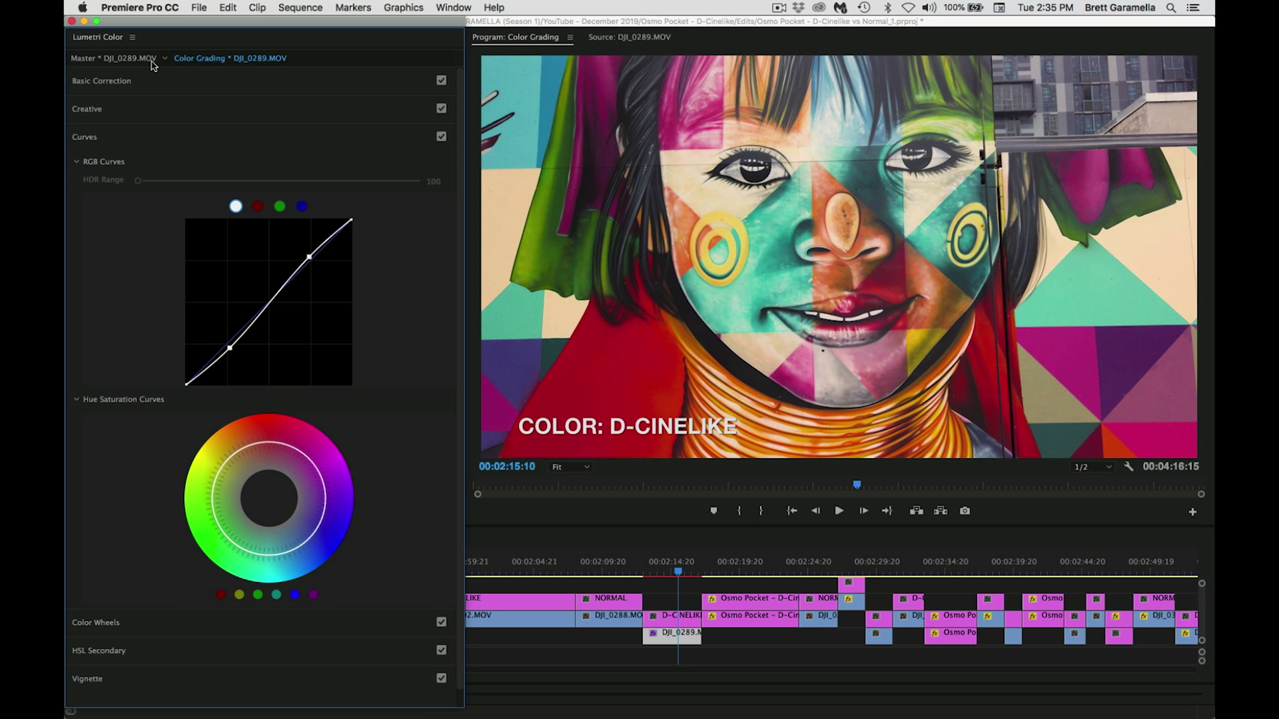
pyautogui.click(167, 85)
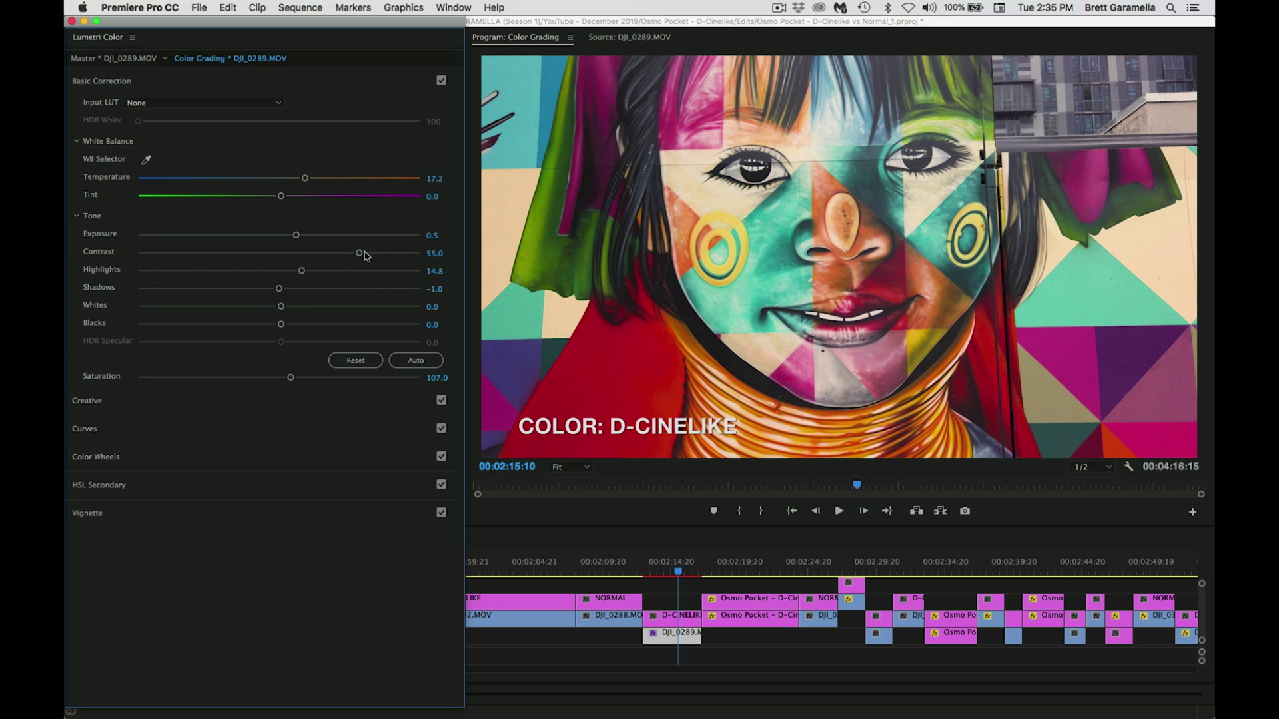
pyautogui.click(243, 433)
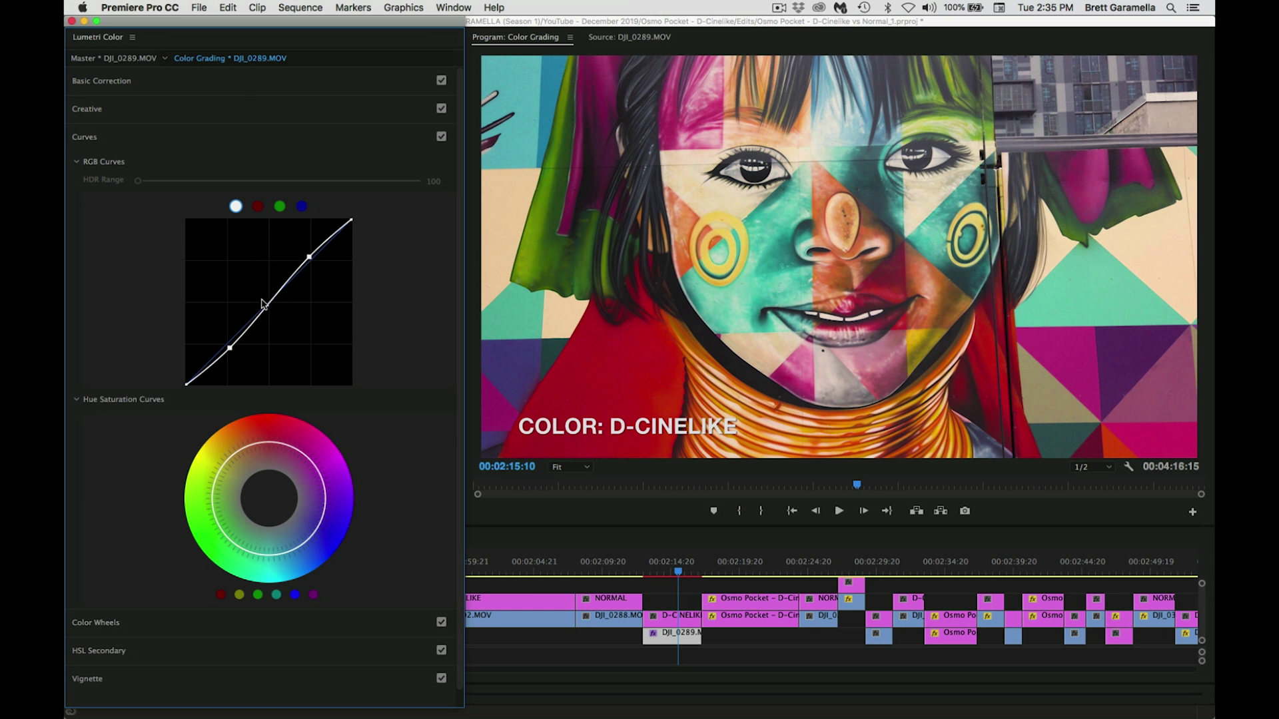
pyautogui.click(249, 83)
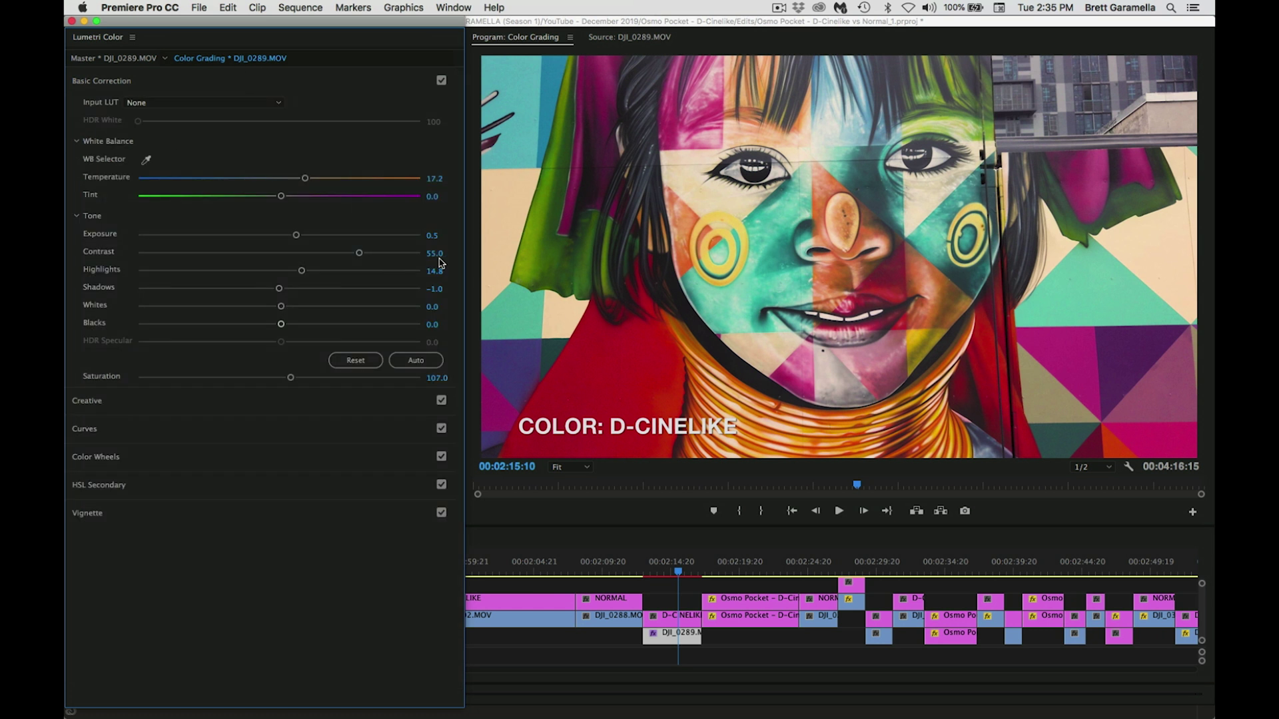
# Step: Check the original D-Cinelike image against the graded sequence clip again with the Basic Correction settings in view
pyautogui.click(125, 60)
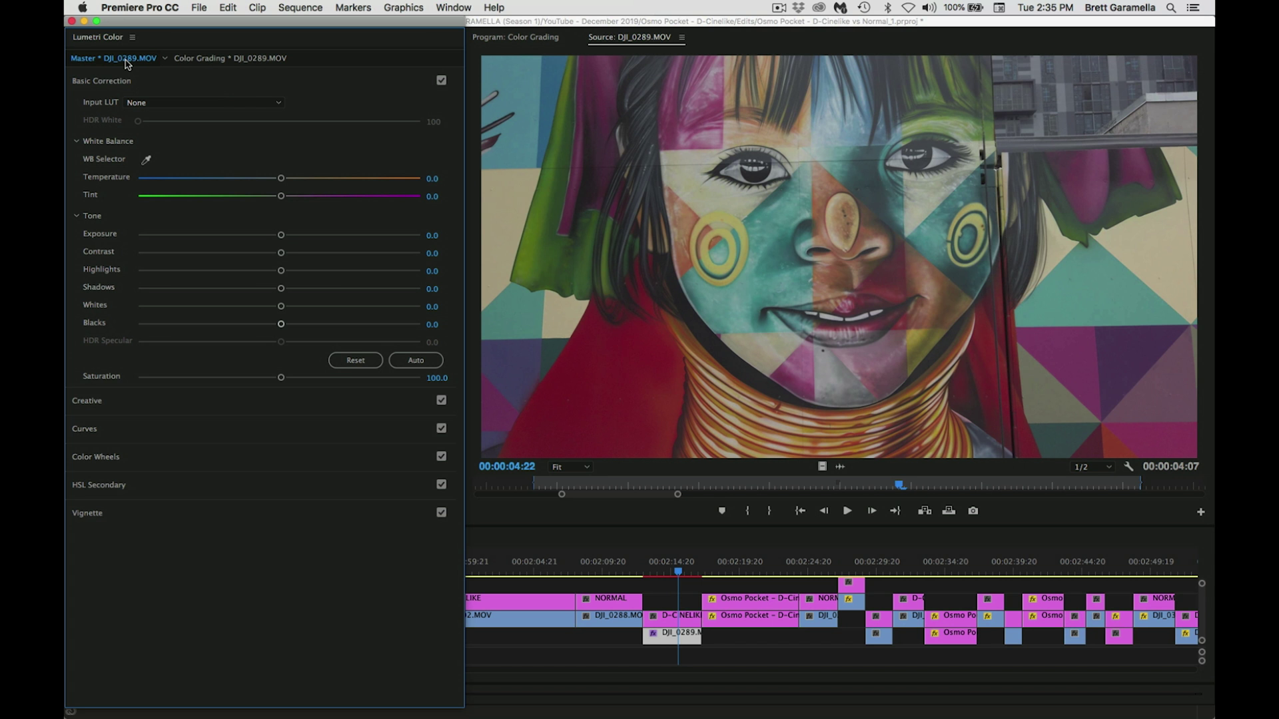
pyautogui.click(214, 60)
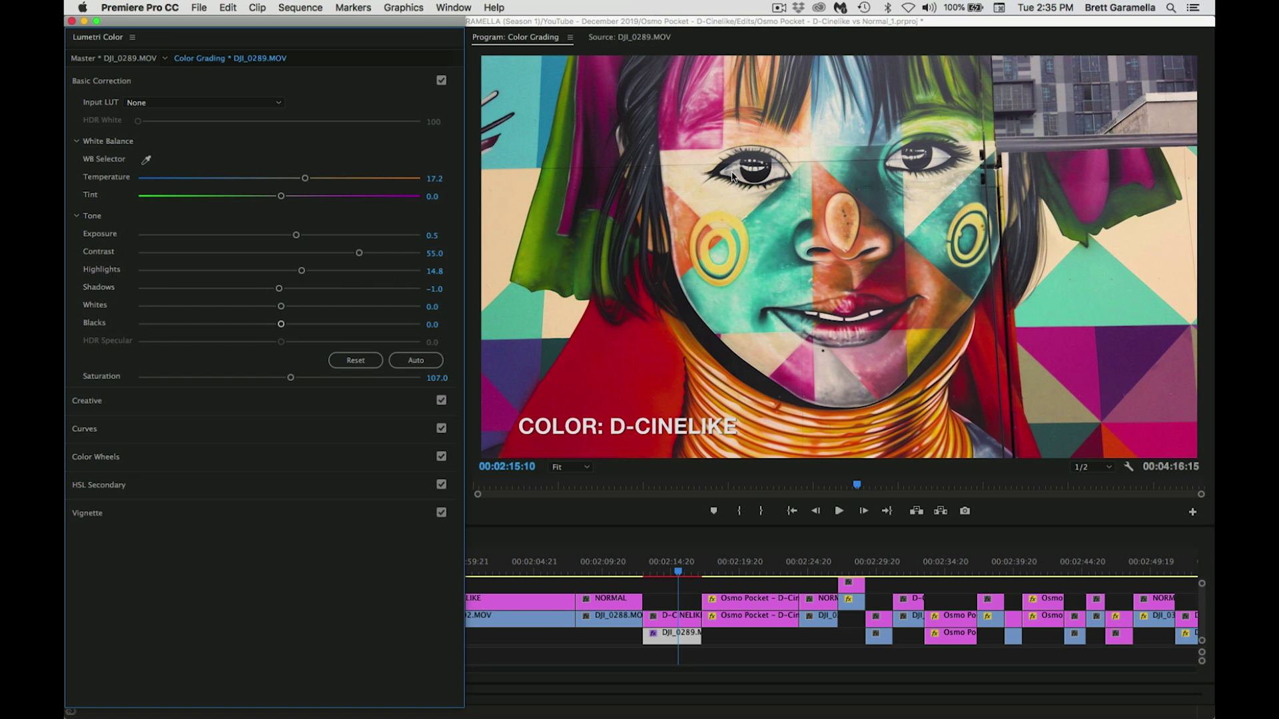
pyautogui.click(128, 57)
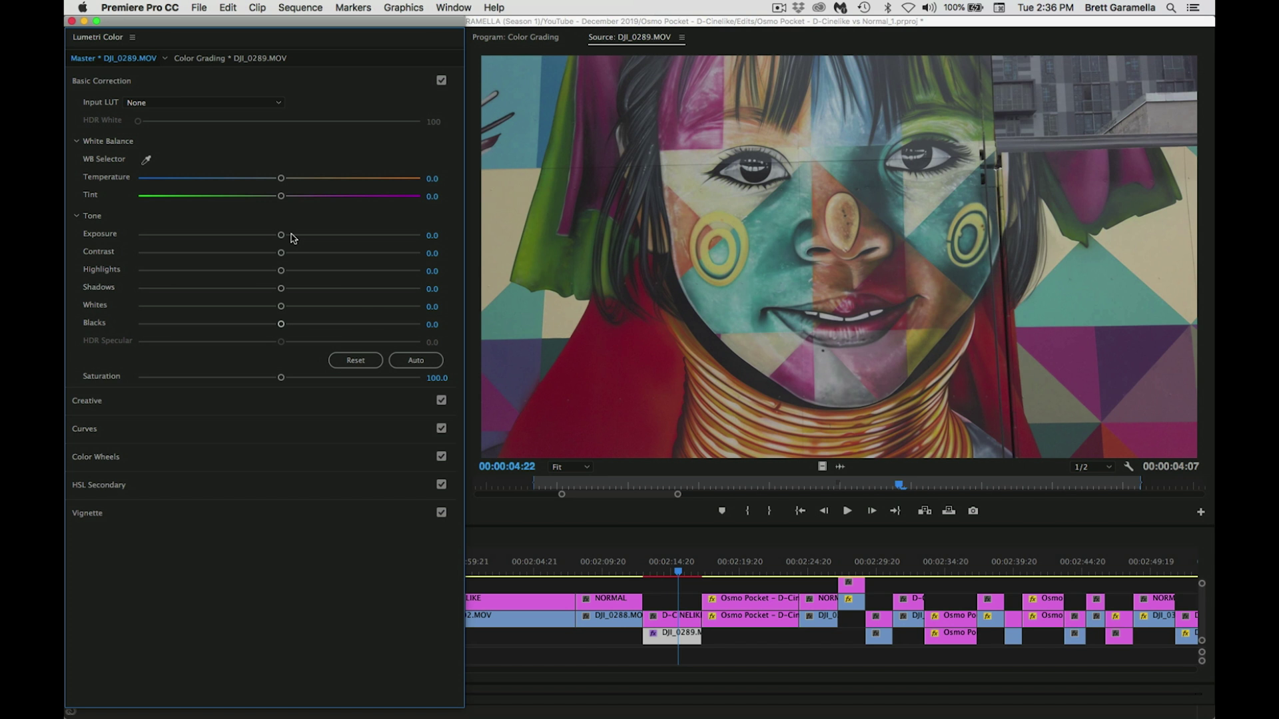
pyautogui.click(198, 57)
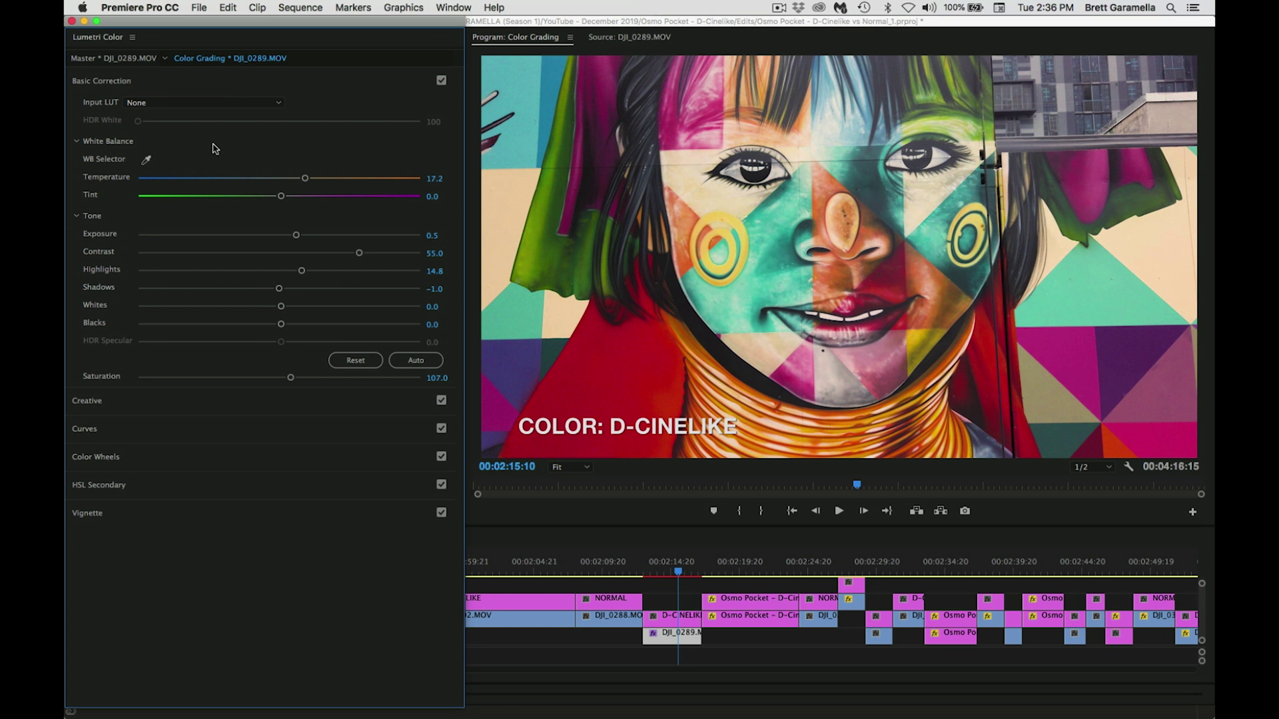
pyautogui.click(132, 58)
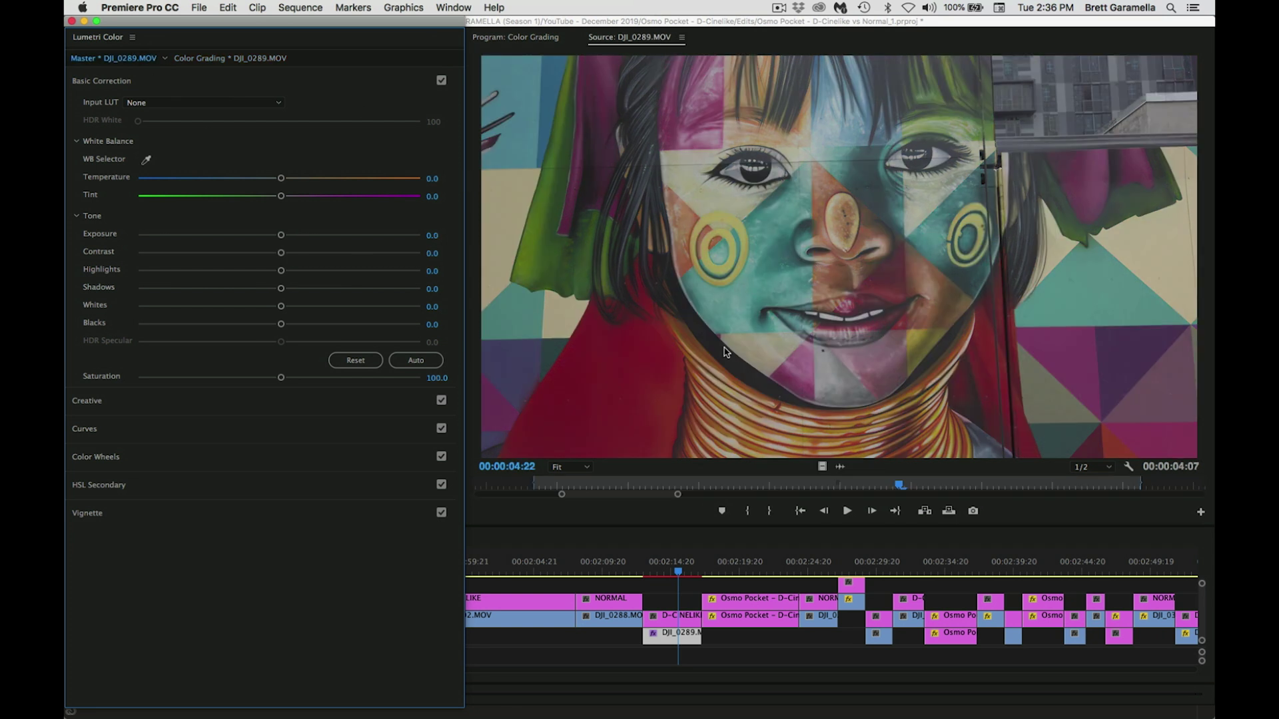
pyautogui.click(216, 64)
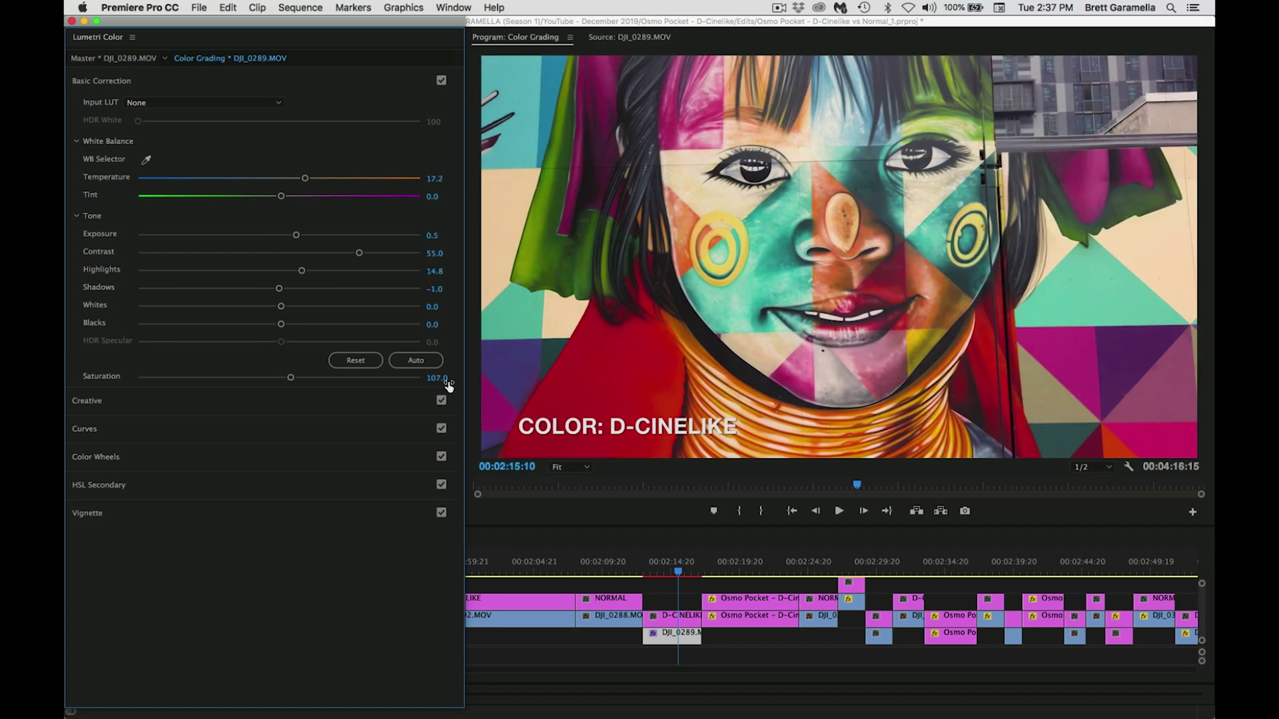
# Step: Experiment with the graded clip's Saturation in Basic Correction, ending on 107
pyautogui.click(439, 377)
pyautogui.write('1')
pyautogui.press('Return')
pyautogui.click(433, 378)
pyautogui.write('1')
pyautogui.press('Return')
pyautogui.click(437, 378)
pyautogui.write('1')
pyautogui.press('Return')
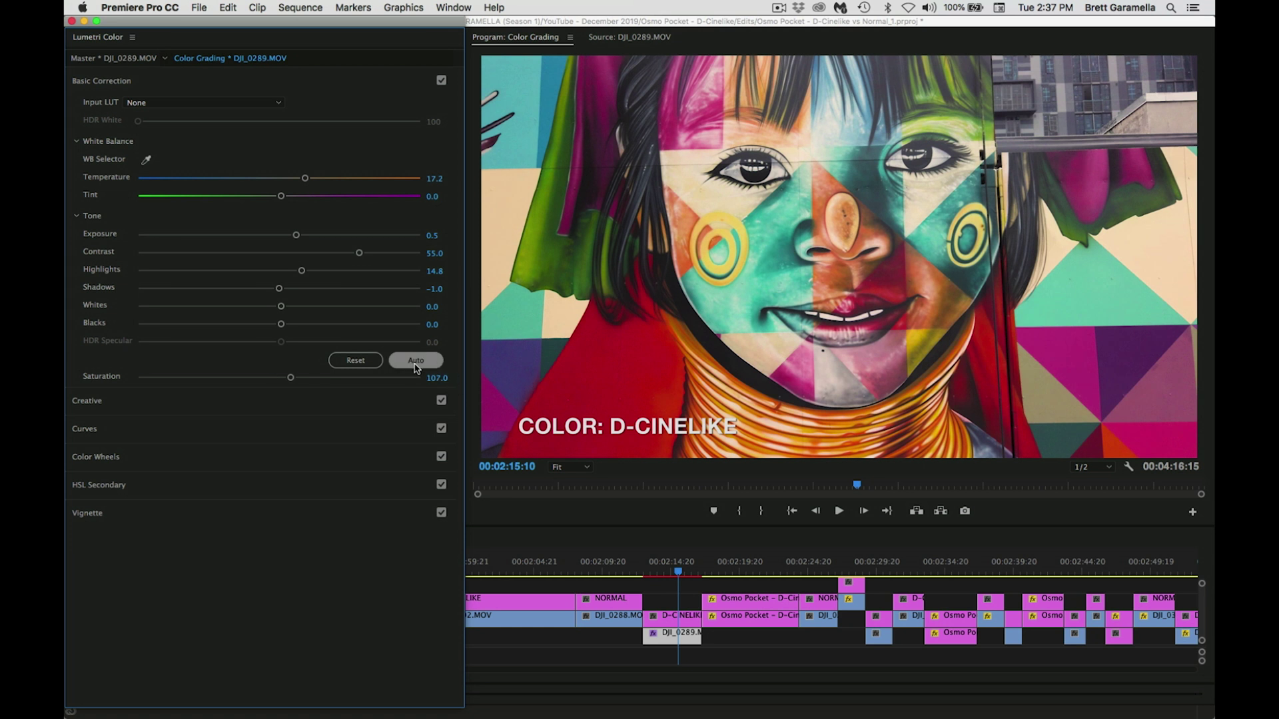
# Step: Examine the Sharpen and Vibrance adjustments under Creative and the shadow and highlight points of the RGB curve
pyautogui.click(262, 401)
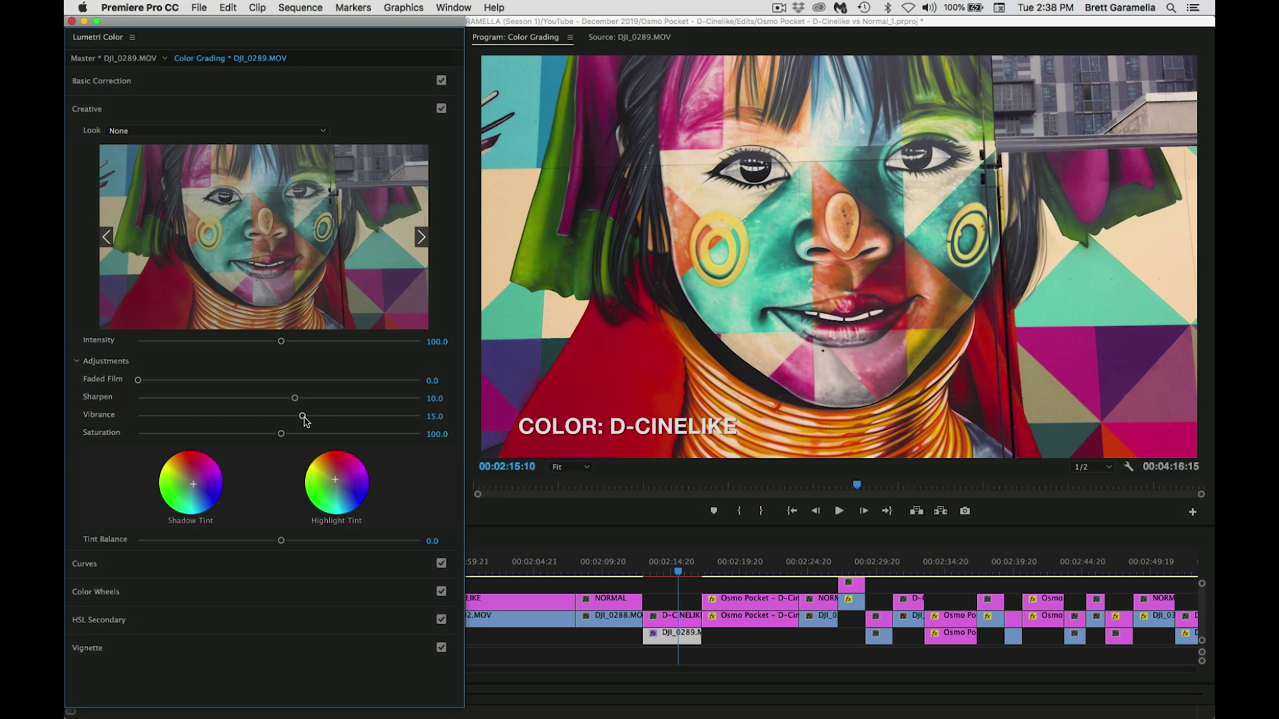
pyautogui.moveTo(303, 418)
pyautogui.mouseDown()
pyautogui.moveTo(316, 418)
pyautogui.moveTo(305, 419)
pyautogui.mouseUp()
pyautogui.click(213, 573)
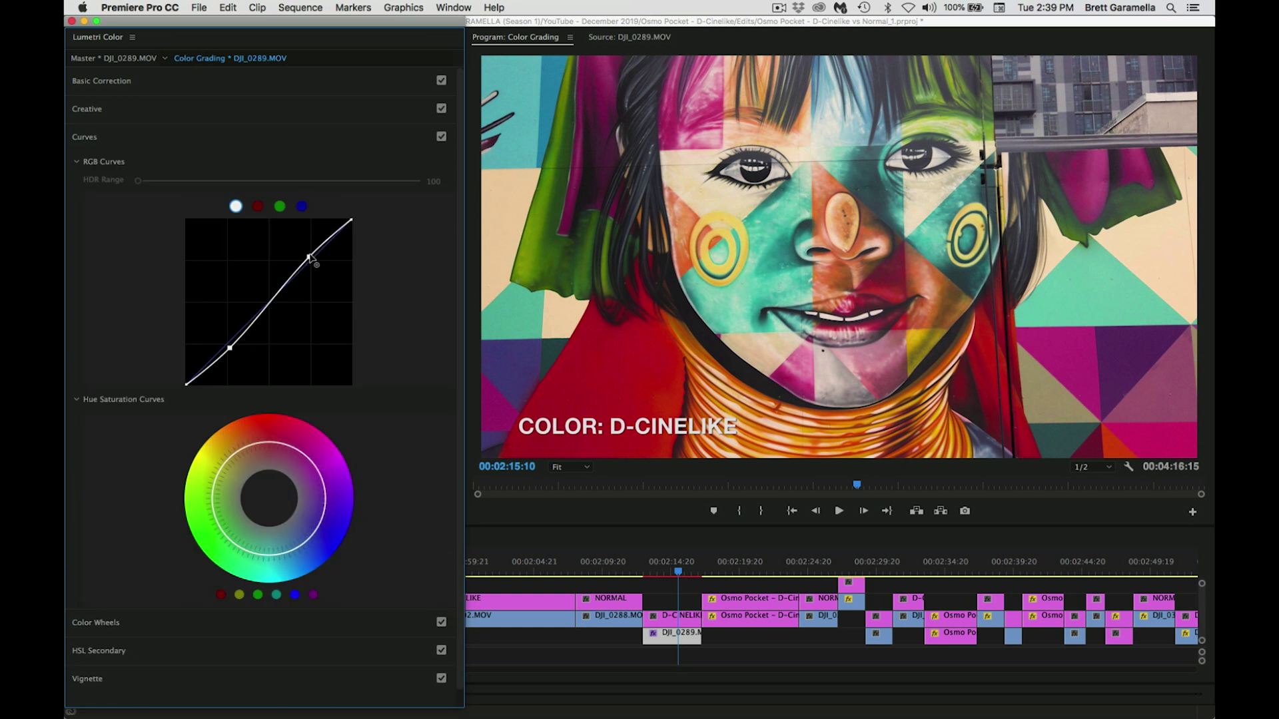
pyautogui.click(229, 348)
pyautogui.scroll(-1, 385, 405)
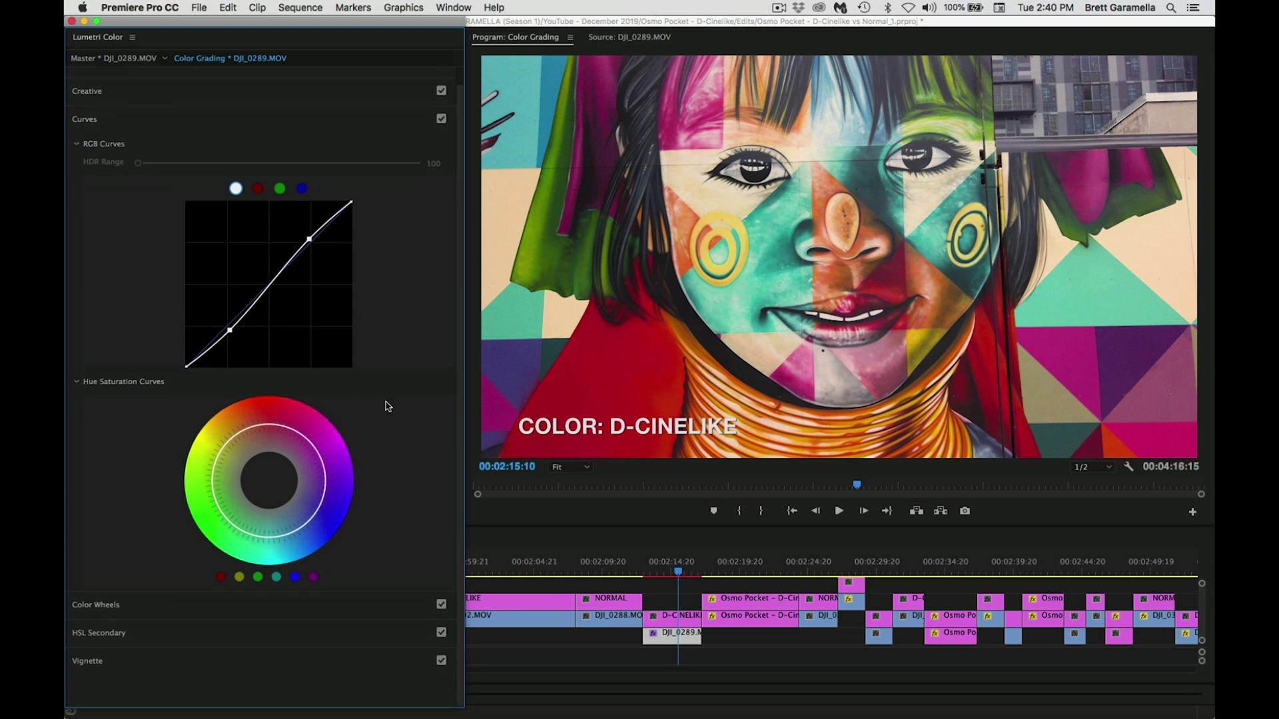
# Step: Compare the master clip's RGB curve and image with those of the graded sequence clip
pyautogui.click(146, 59)
pyautogui.click(197, 59)
pyautogui.click(135, 60)
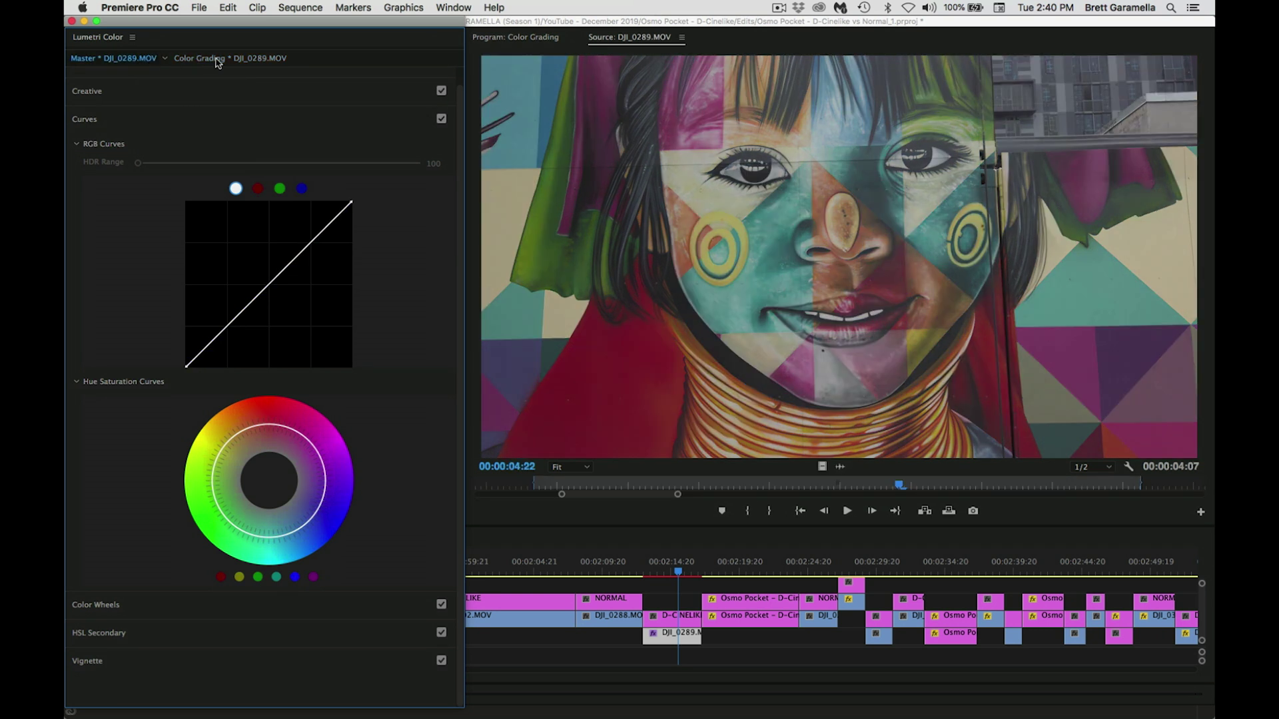
pyautogui.click(216, 60)
pyautogui.click(146, 60)
pyautogui.click(220, 60)
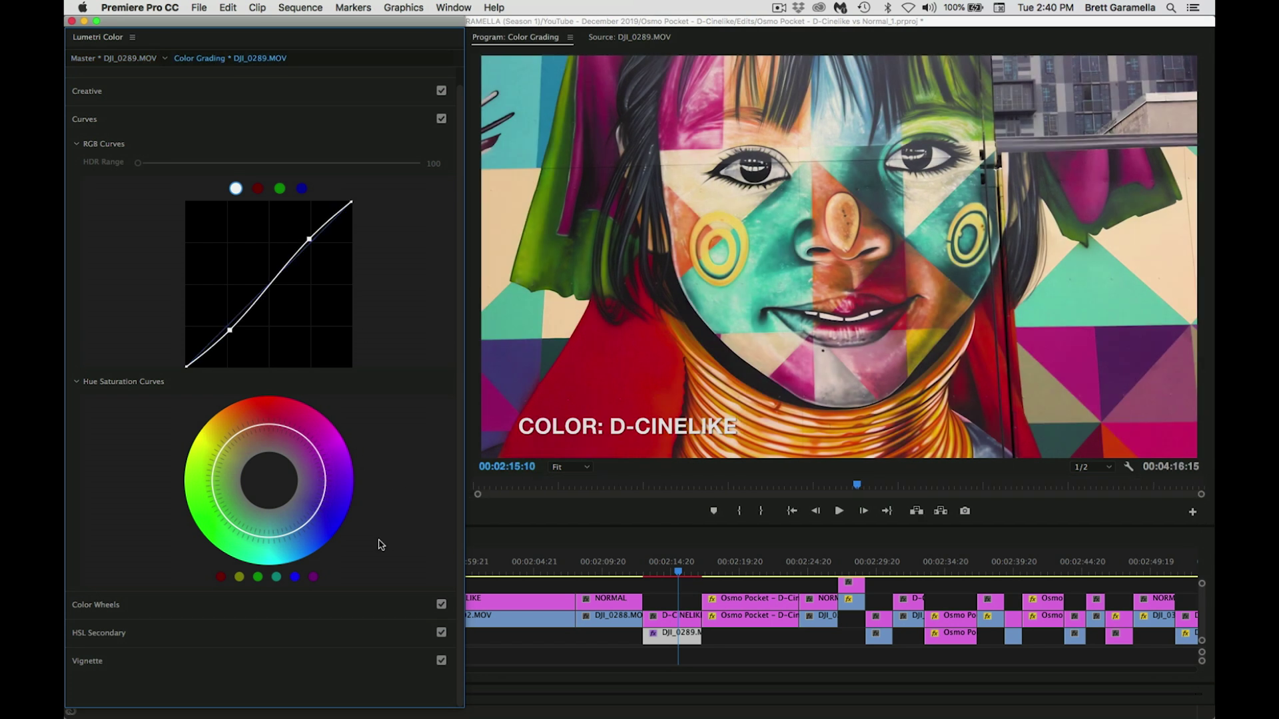
# Step: Review the Color Wheels, Curves and Creative settings, and compare the wheels' shadow and highlight levels between the master and graded clip
pyautogui.click(330, 606)
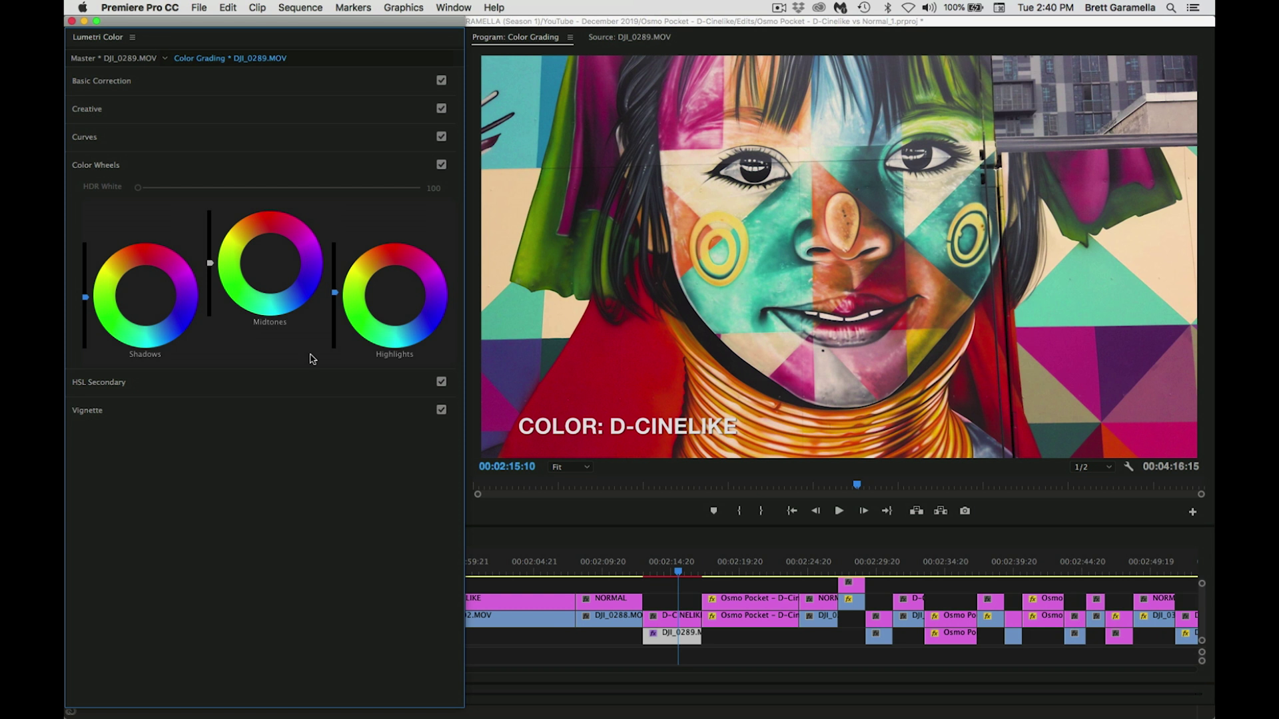
pyautogui.click(113, 142)
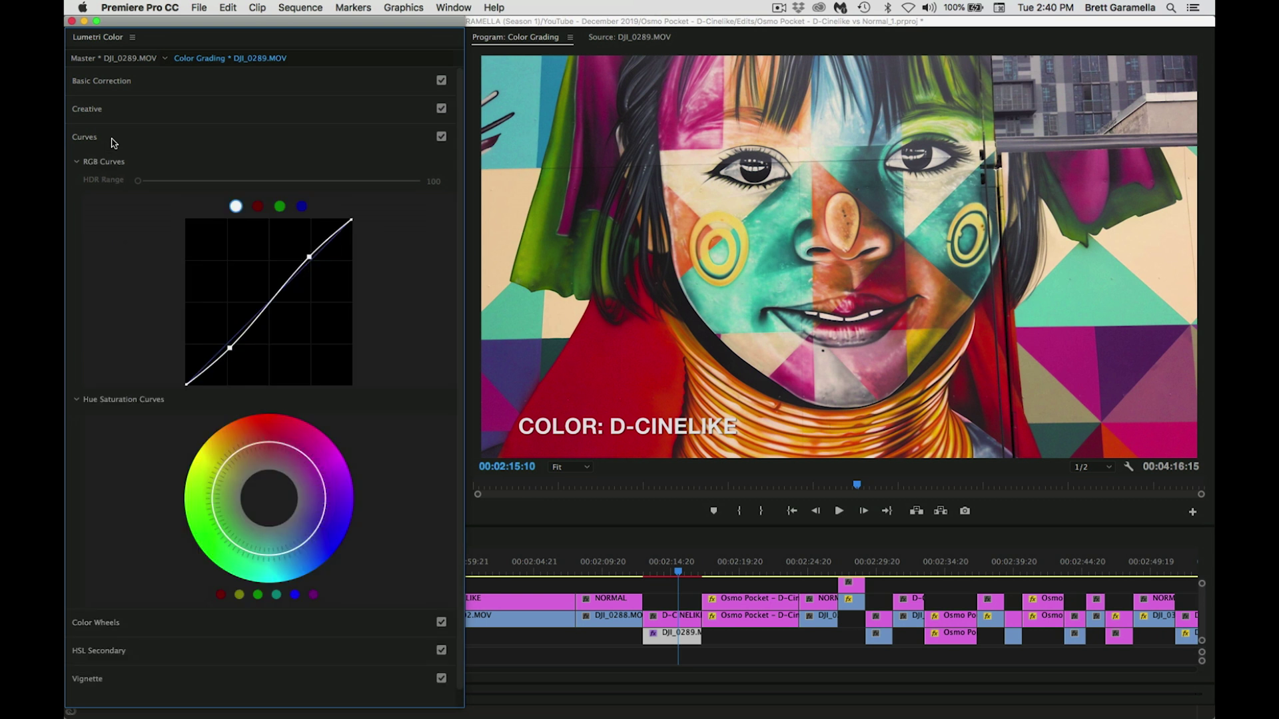
pyautogui.click(176, 114)
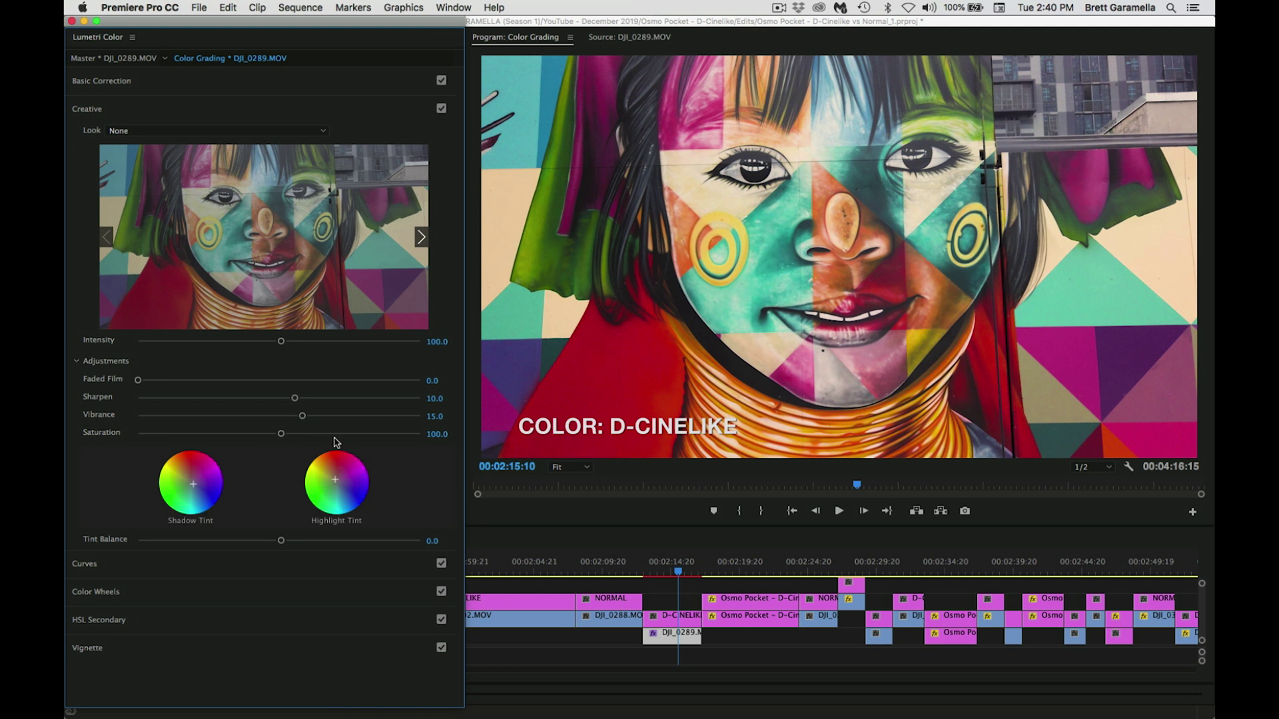
pyautogui.click(195, 598)
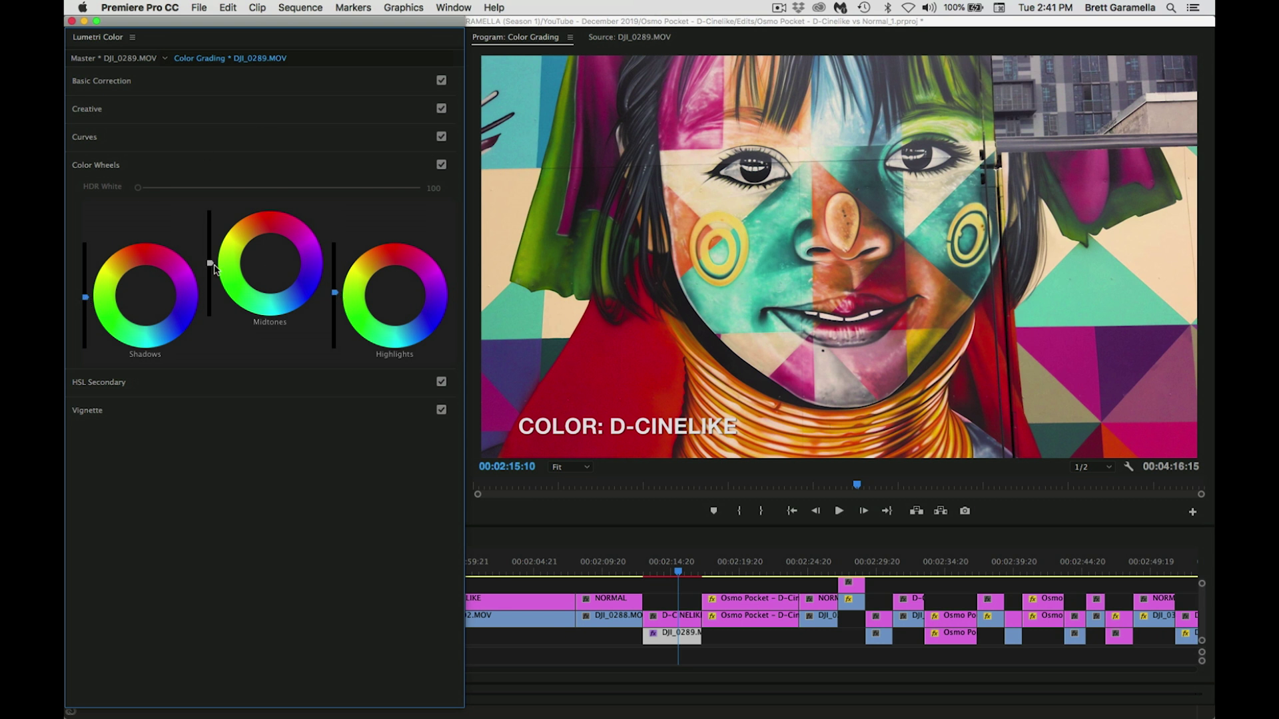
pyautogui.click(117, 64)
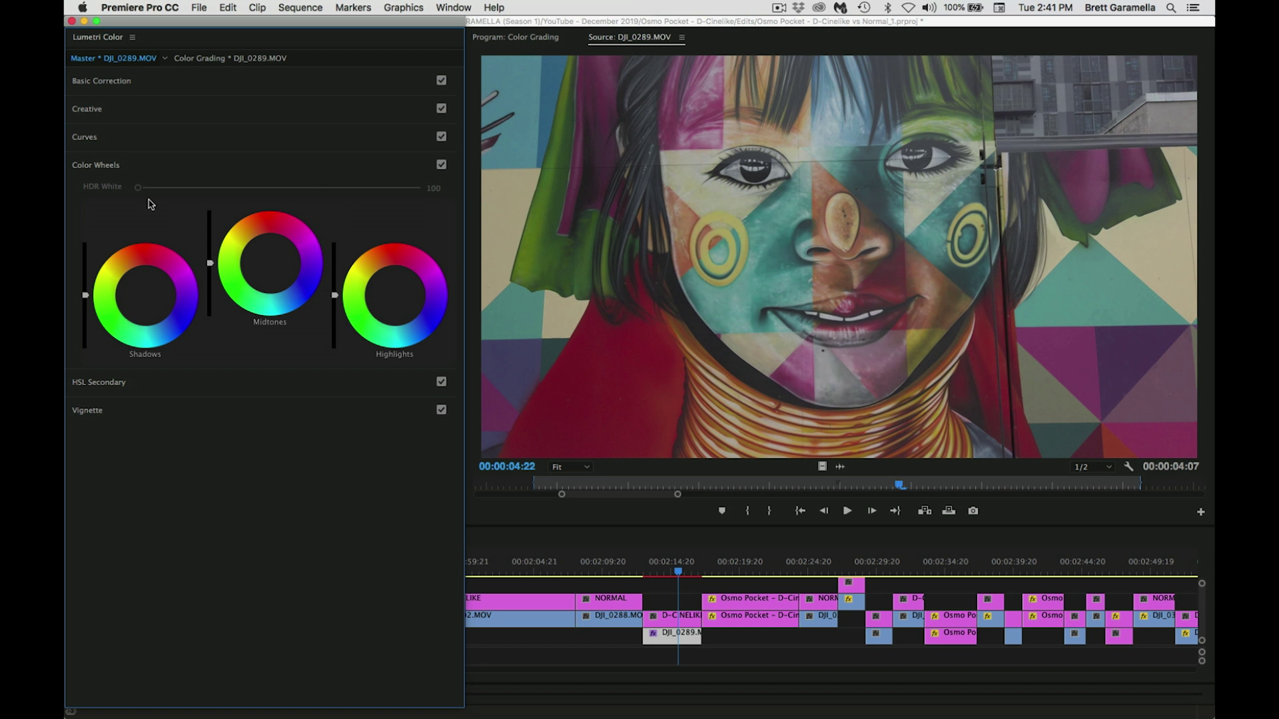
pyautogui.click(220, 58)
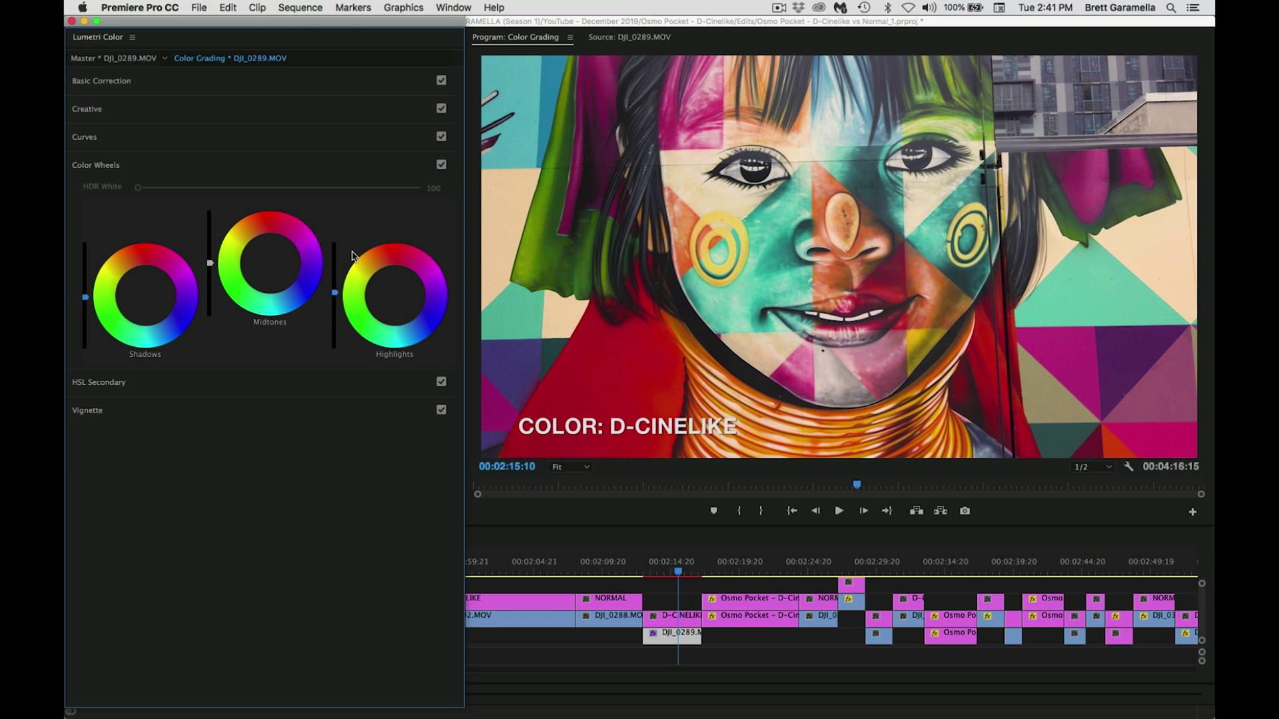
# Step: Go through the graded clip's Curves, Basic Correction, Color Wheels, HSL Secondary and Vignette settings
pyautogui.click(133, 143)
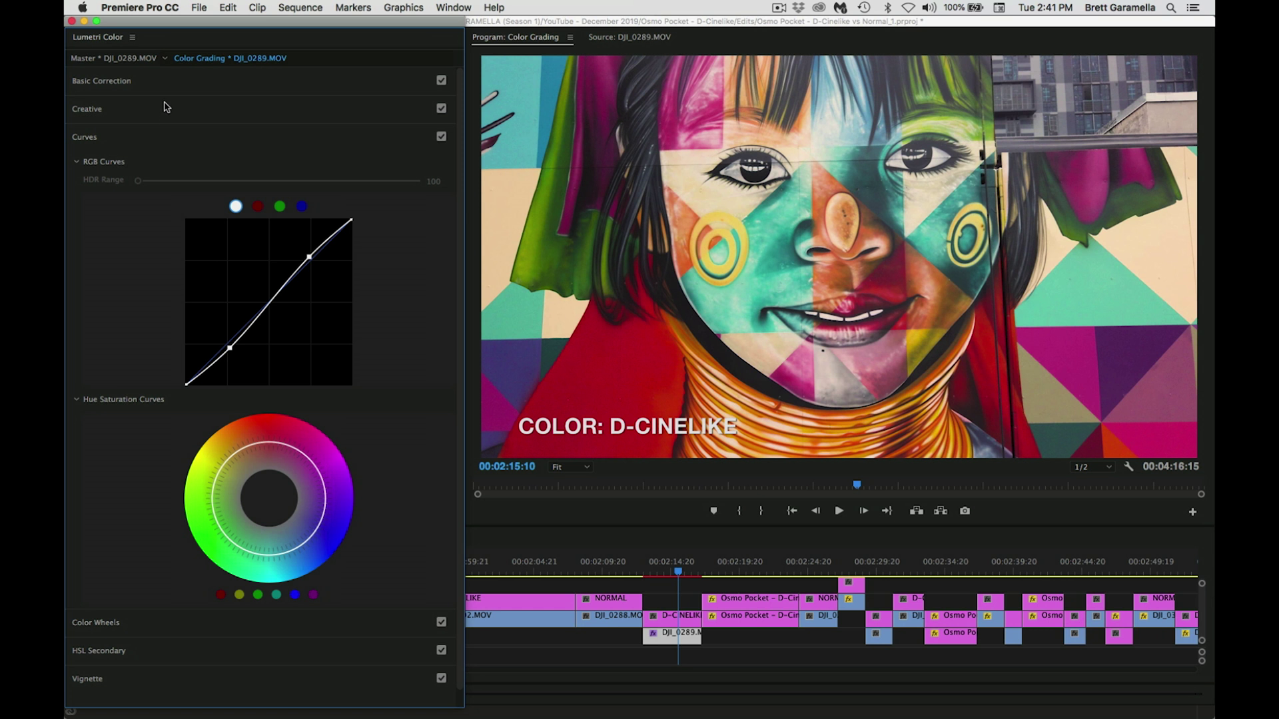
pyautogui.click(172, 81)
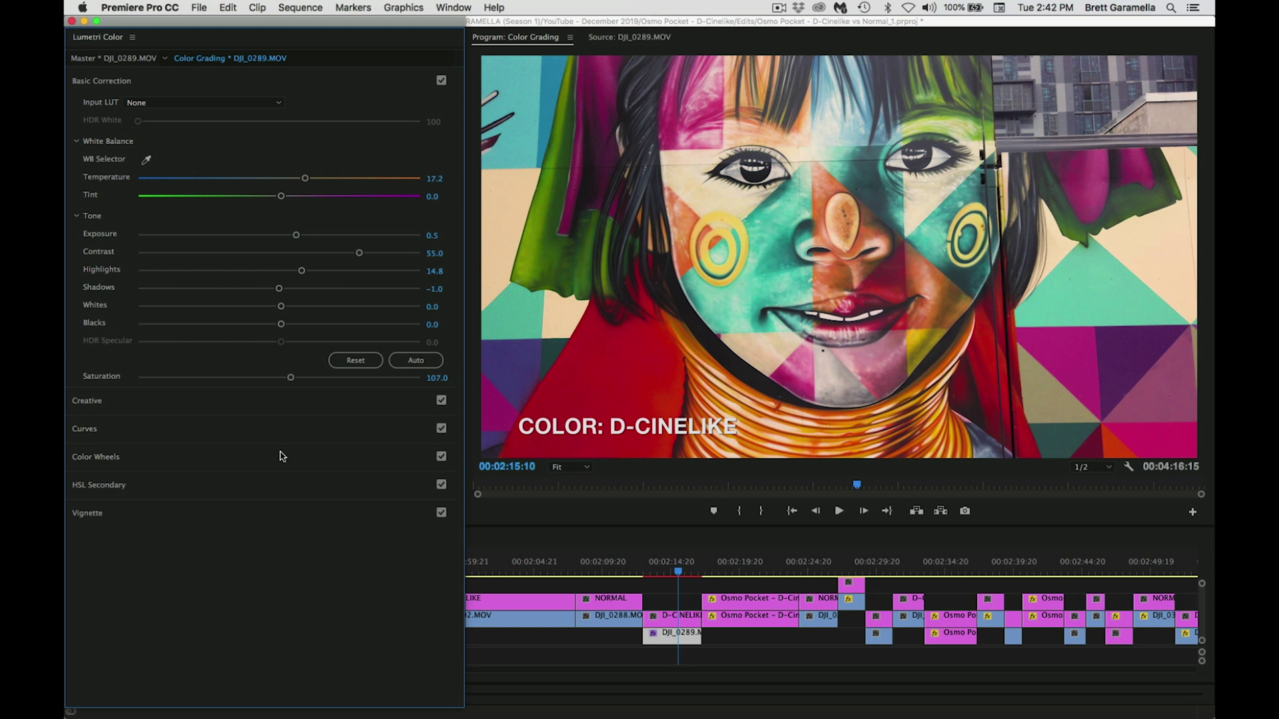
pyautogui.click(257, 459)
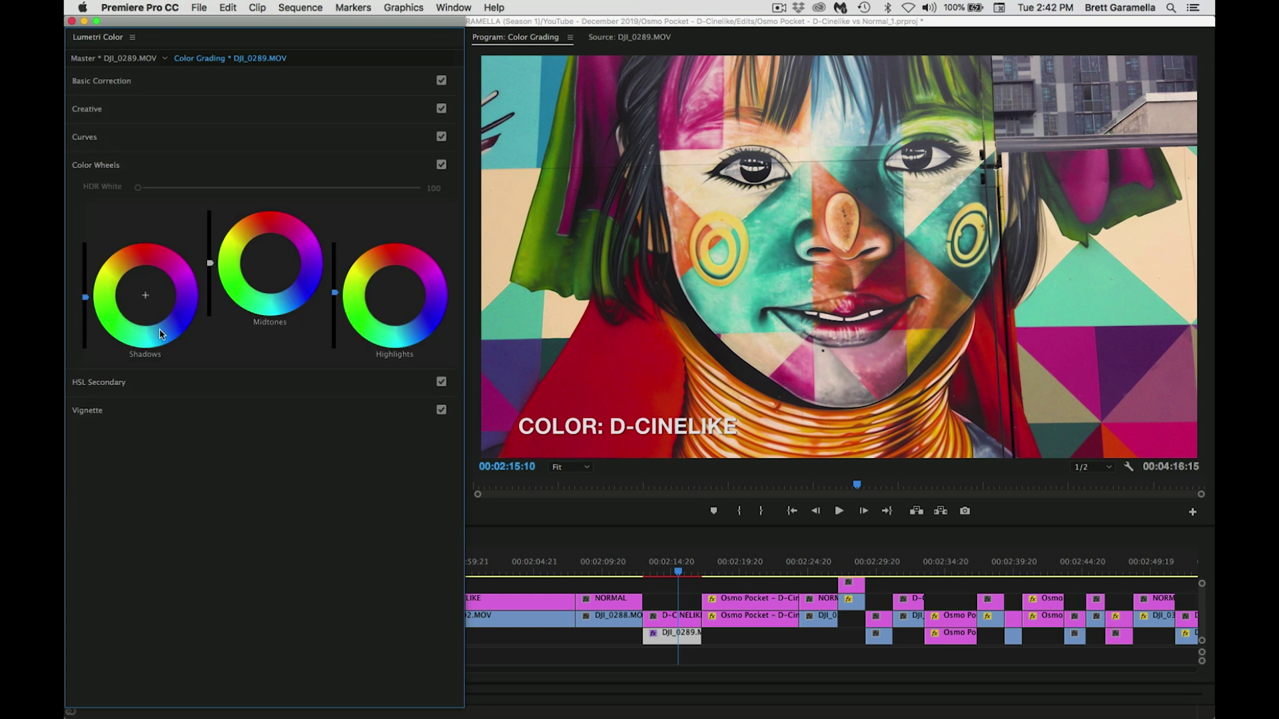
pyautogui.click(163, 384)
pyautogui.scroll(-3, 391, 504)
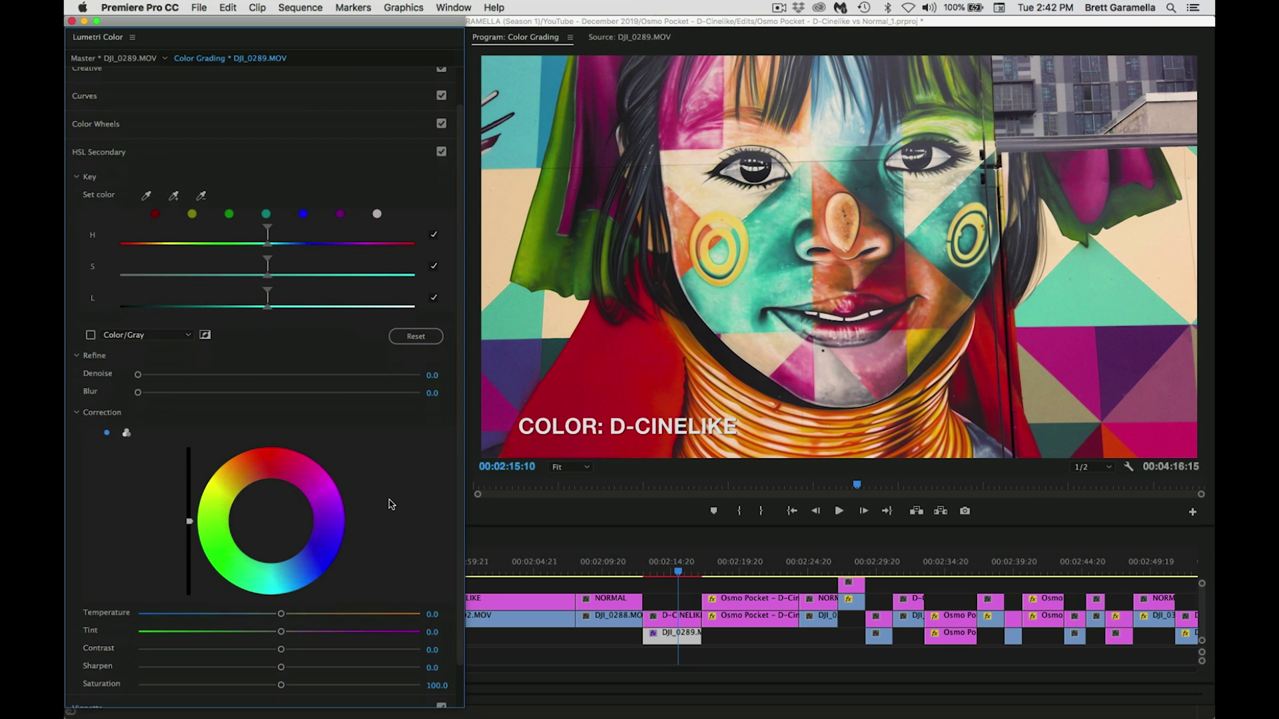
pyautogui.click(148, 664)
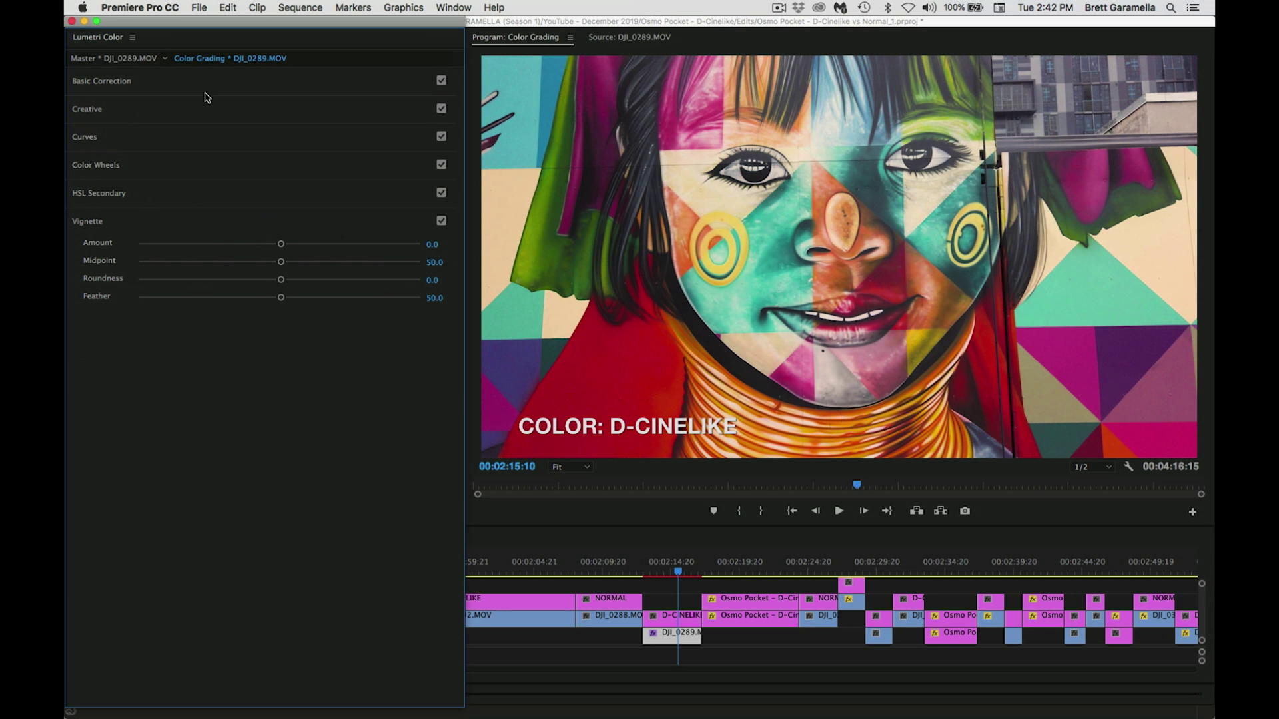
# Step: Alternate between the ungraded master and the finished grade for a final before-and-after comparison, ending on the graded clip
pyautogui.click(128, 60)
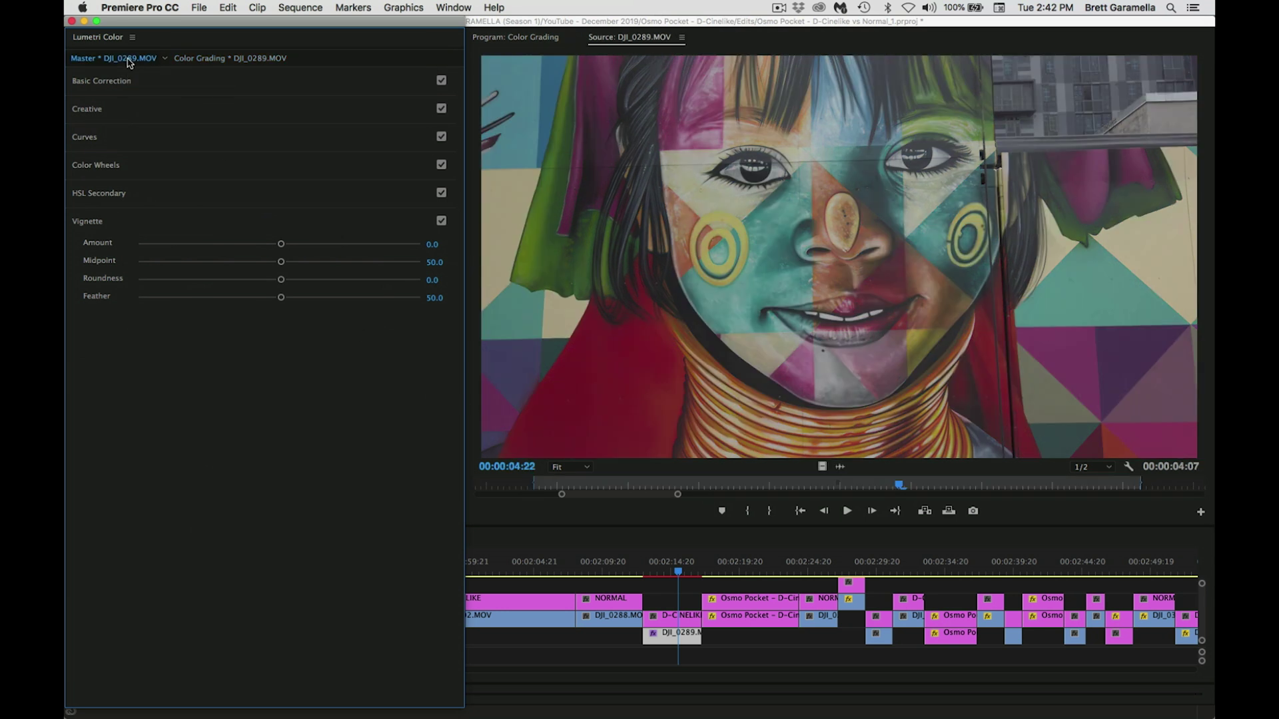
pyautogui.click(222, 62)
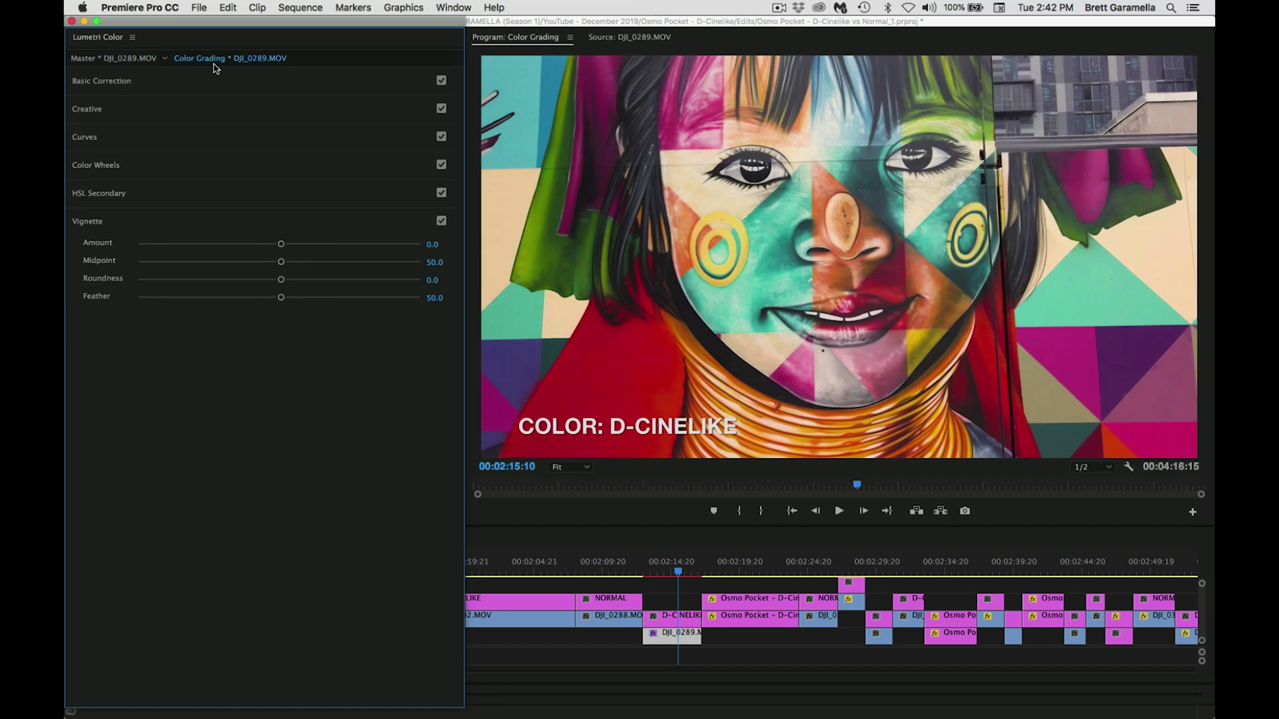
pyautogui.click(128, 59)
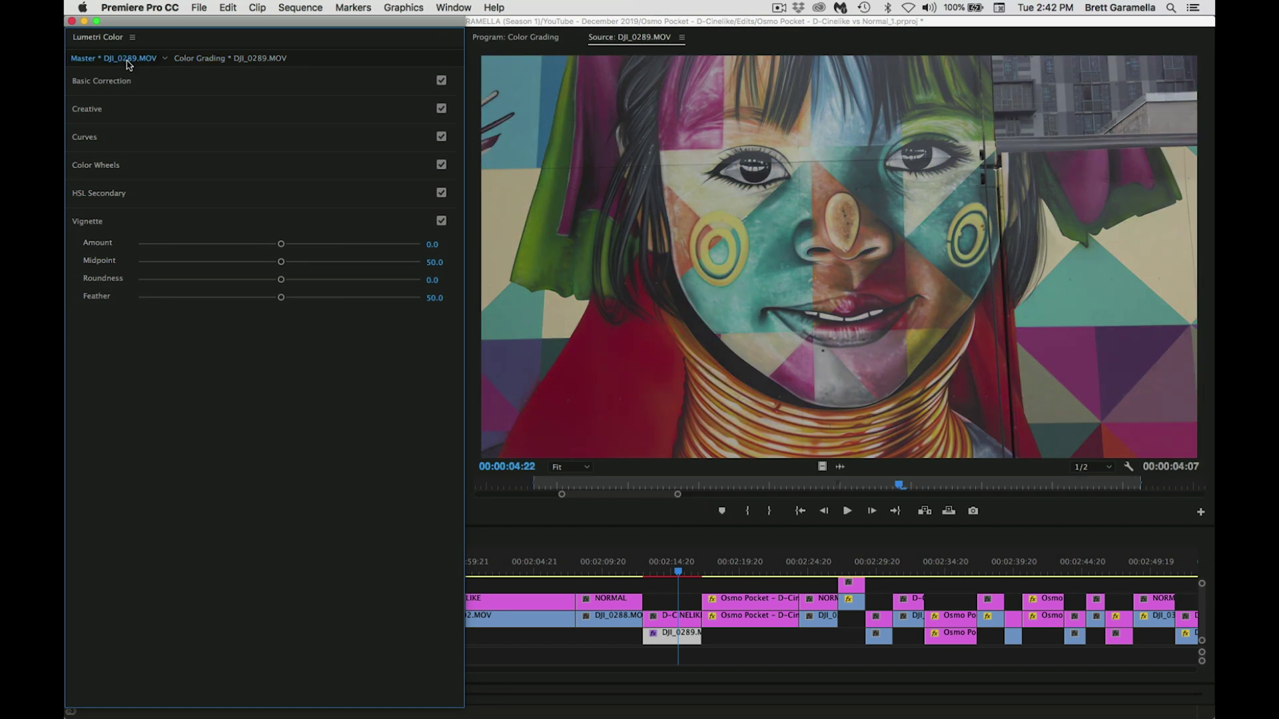
pyautogui.click(209, 61)
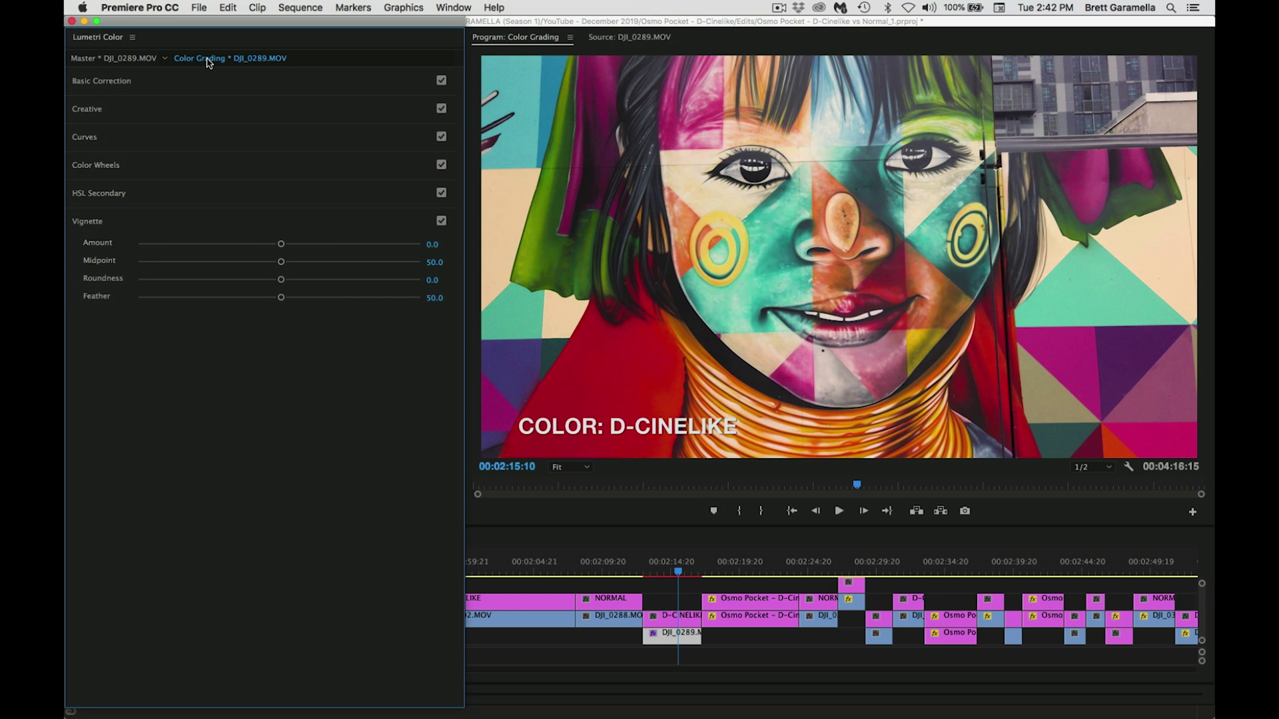
pyautogui.click(124, 60)
pyautogui.click(195, 60)
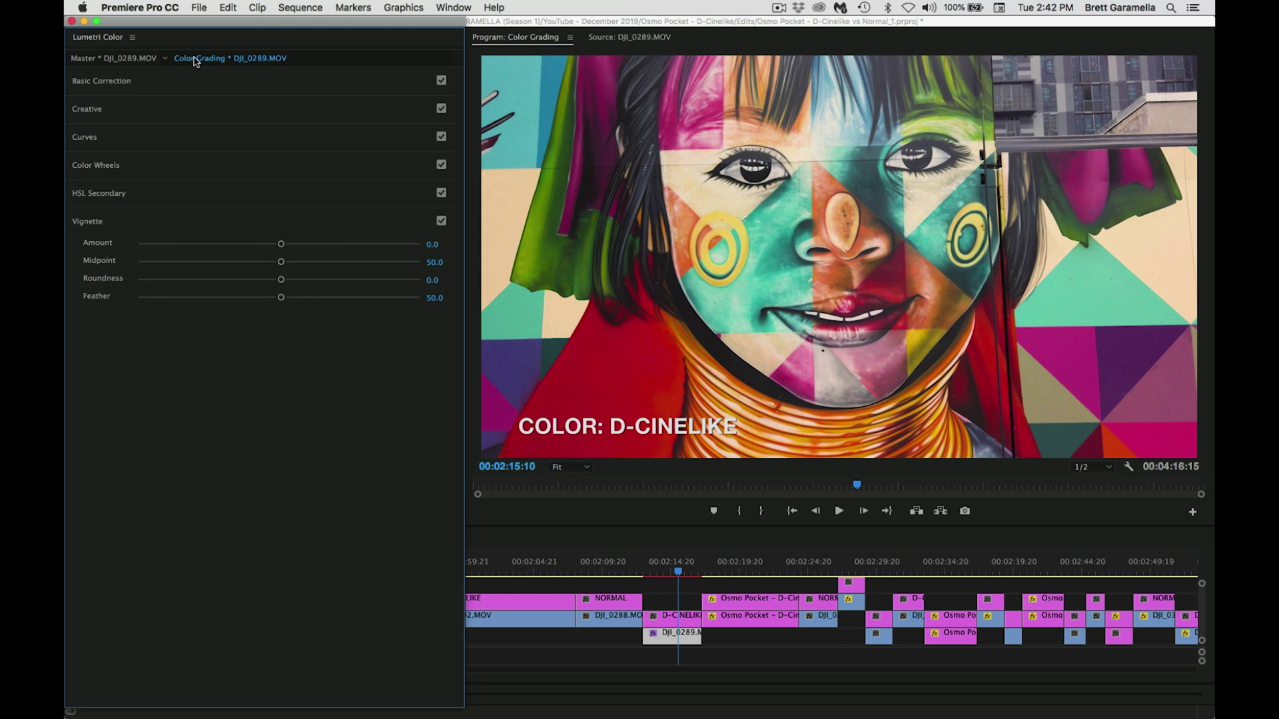